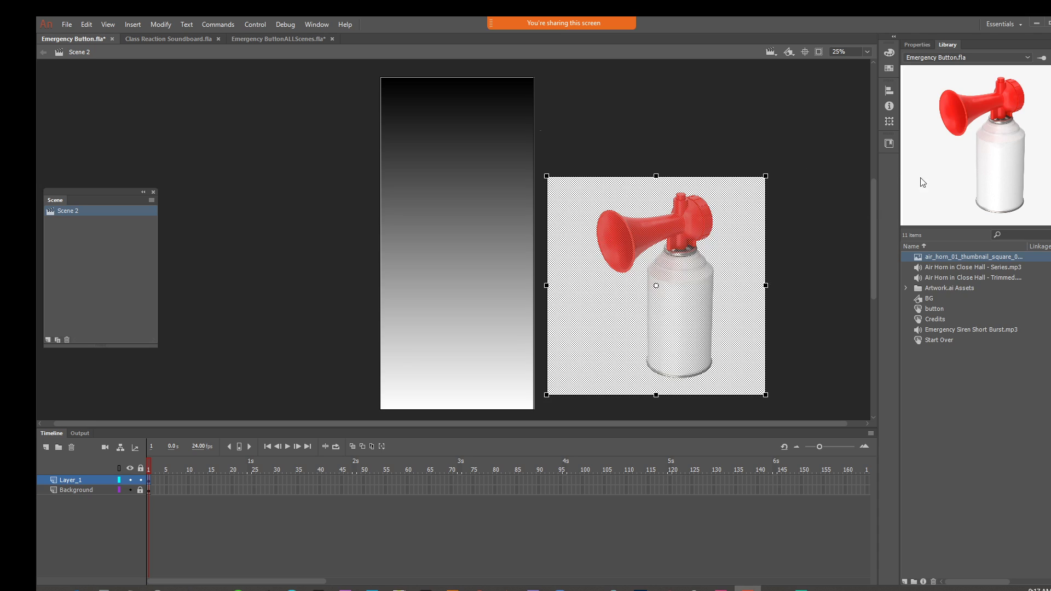
# Remove the light background around the air horn image and erase the leftover thin line beneath it
pyautogui.click(762, 222)
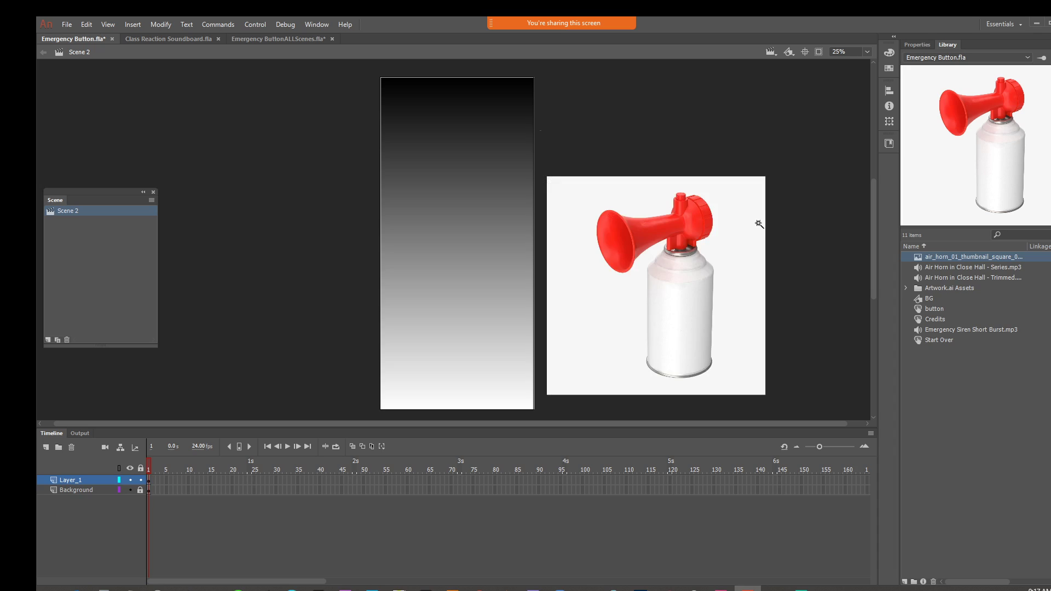
pyautogui.click(750, 225)
pyautogui.press('Delete')
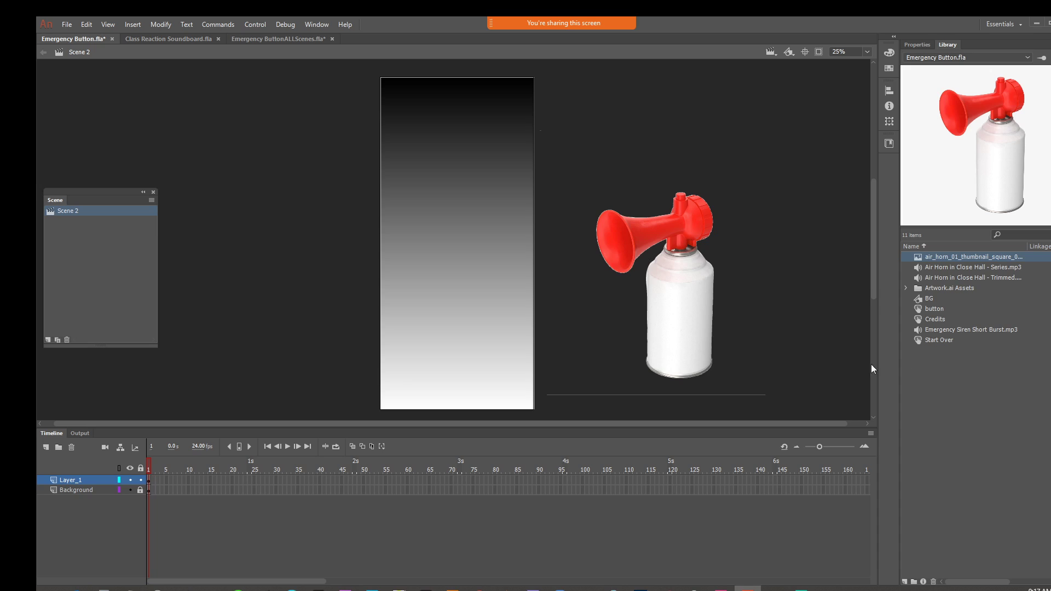
pyautogui.moveTo(775, 385)
pyautogui.mouseDown()
pyautogui.moveTo(745, 401)
pyautogui.moveTo(557, 404)
pyautogui.mouseUp()
pyautogui.hotkey('ctrl', 'z')
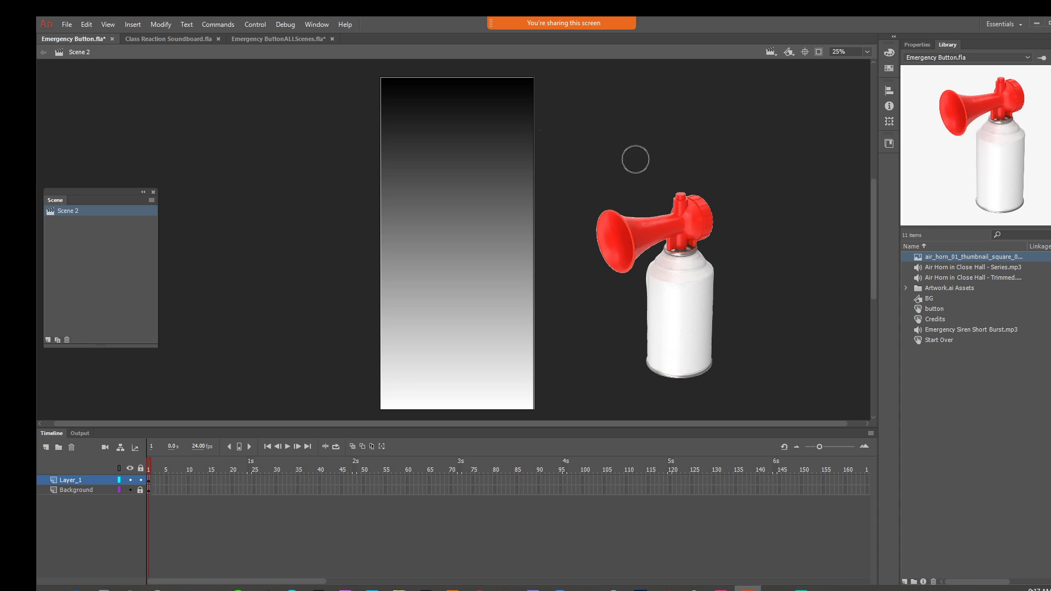
# Scale the cut-out air horn down to a small icon and place it in the lower-left area of the gradient stage
pyautogui.click(709, 273)
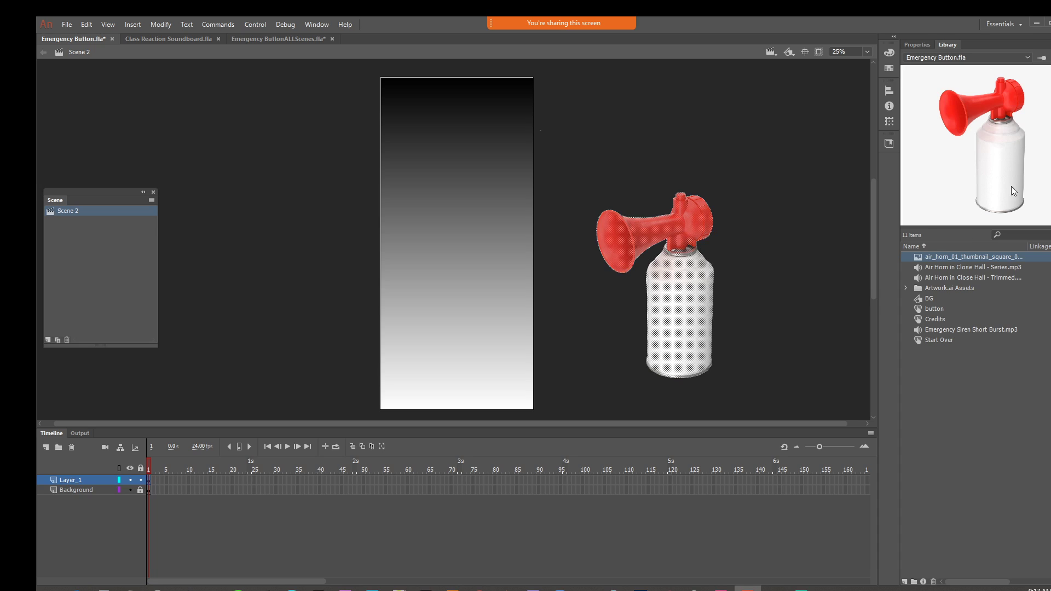
pyautogui.press('q')
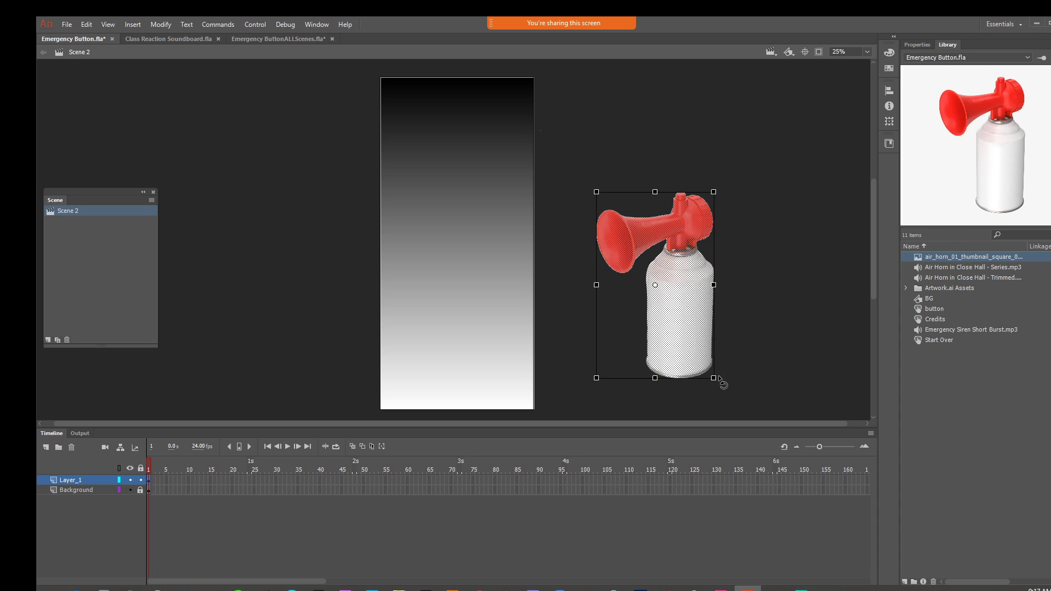
pyautogui.moveTo(702, 365); pyautogui.dragTo(430, 321)
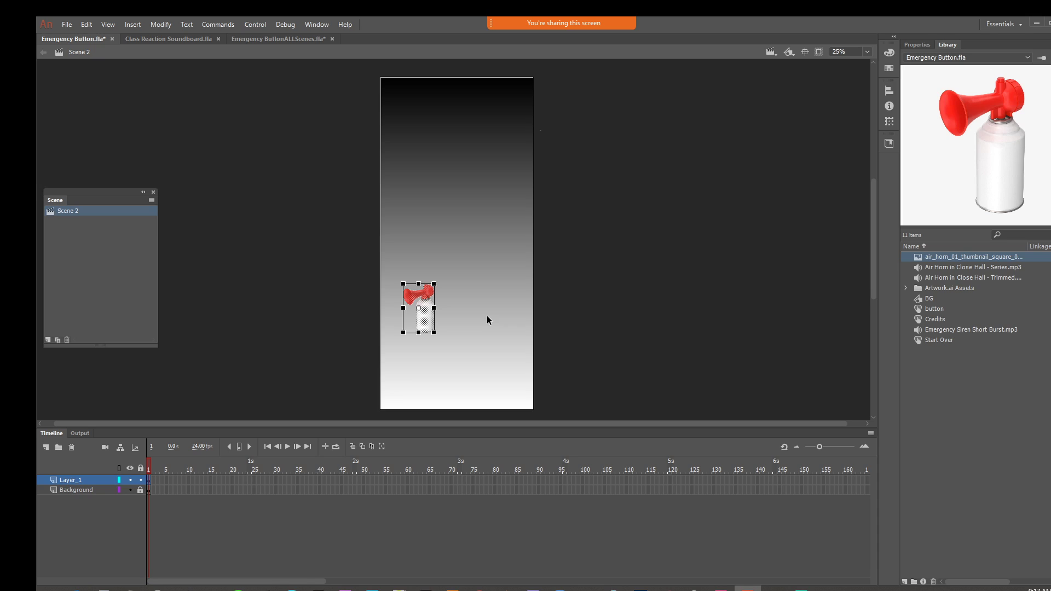
# Convert the small air horn to a Graphic symbol named AirhoenUp
pyautogui.rightClick(429, 328)
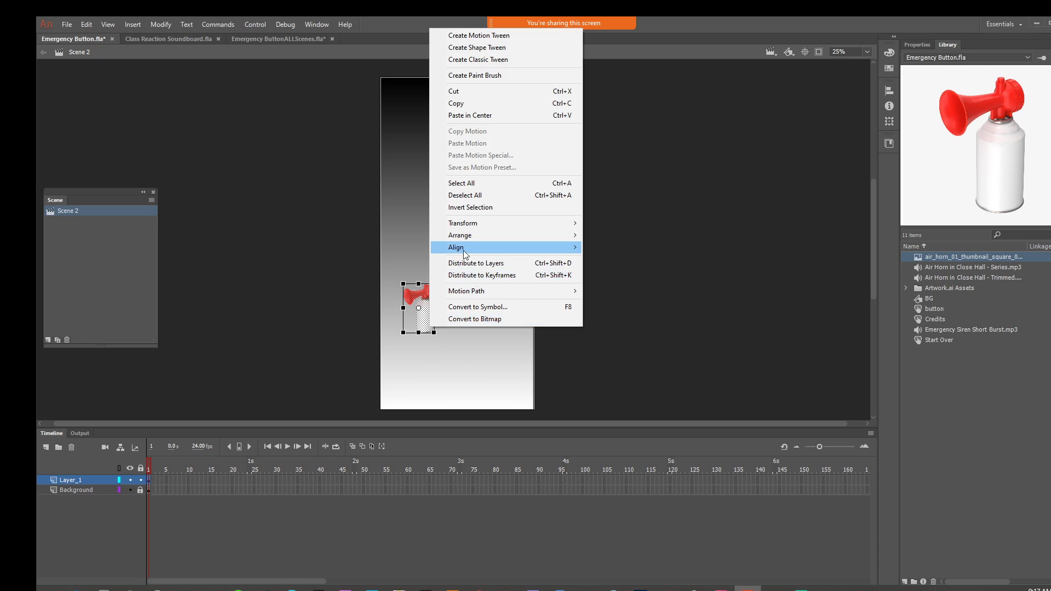
pyautogui.click(470, 306)
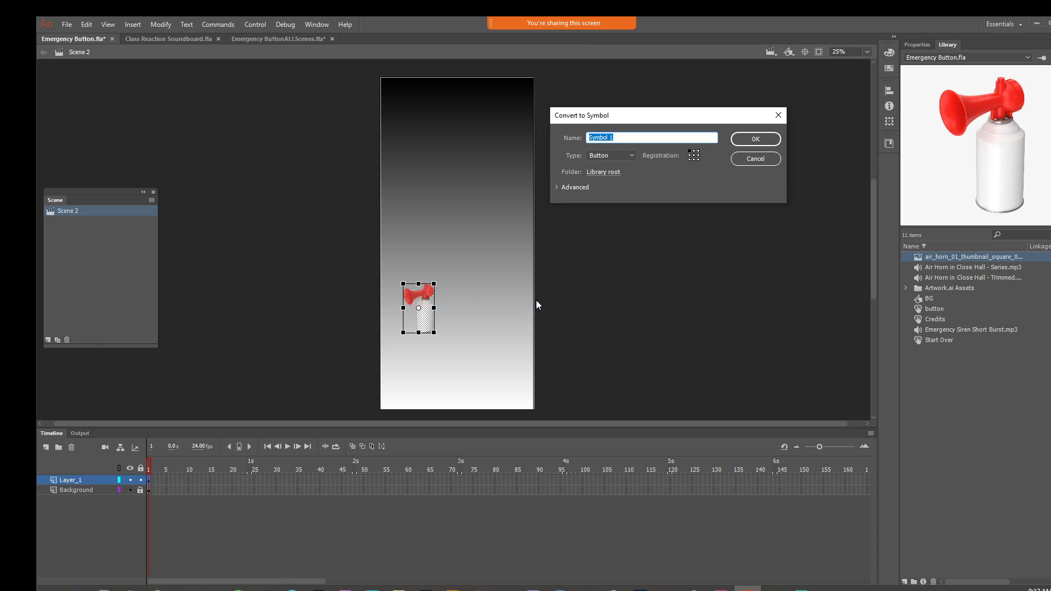
pyautogui.write('AirhoenUp')
pyautogui.click(593, 153)
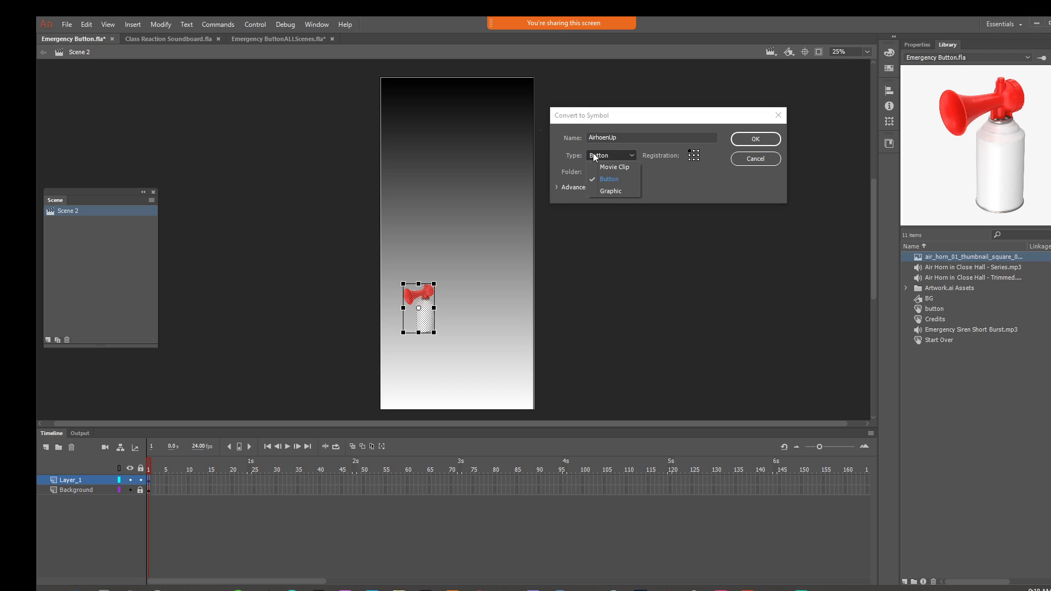
pyautogui.click(611, 191)
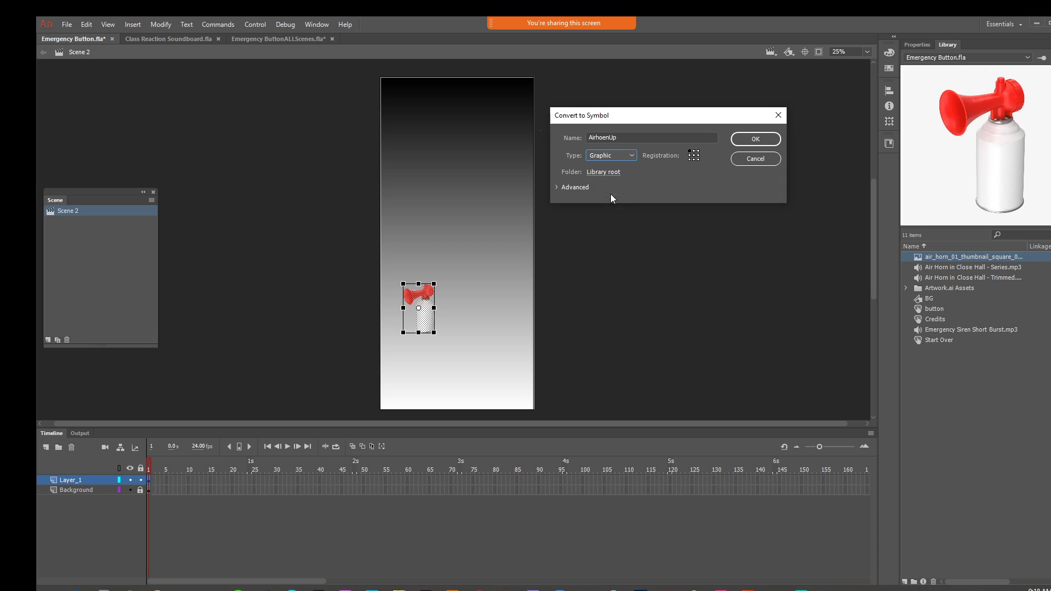
pyautogui.click(747, 141)
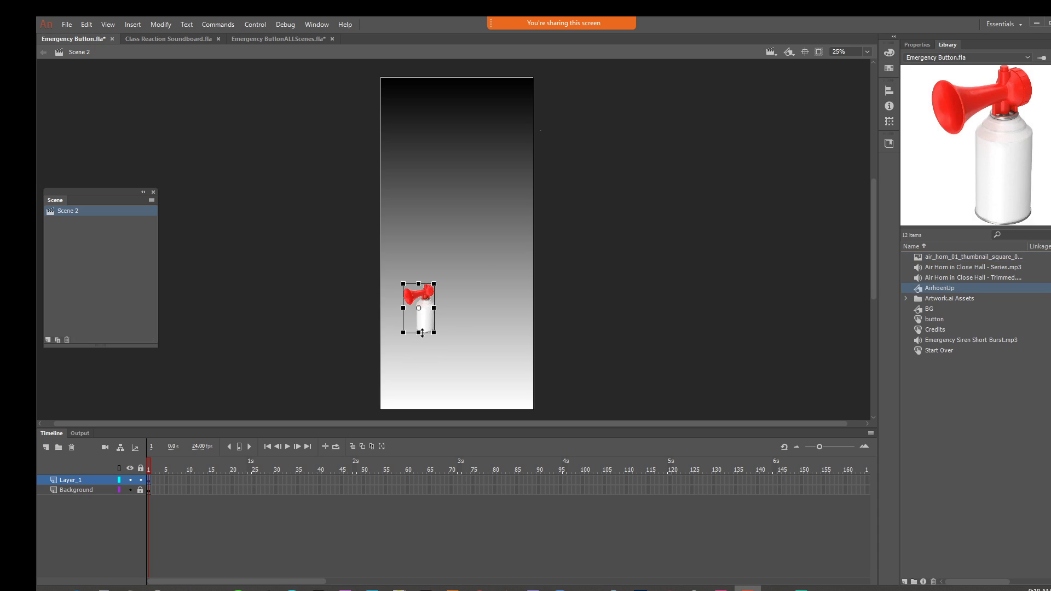
# Paste a copy of the air horn just right of the original and give it a 50% yellow-green Tint color effect
pyautogui.hotkey('ctrl', 'v')
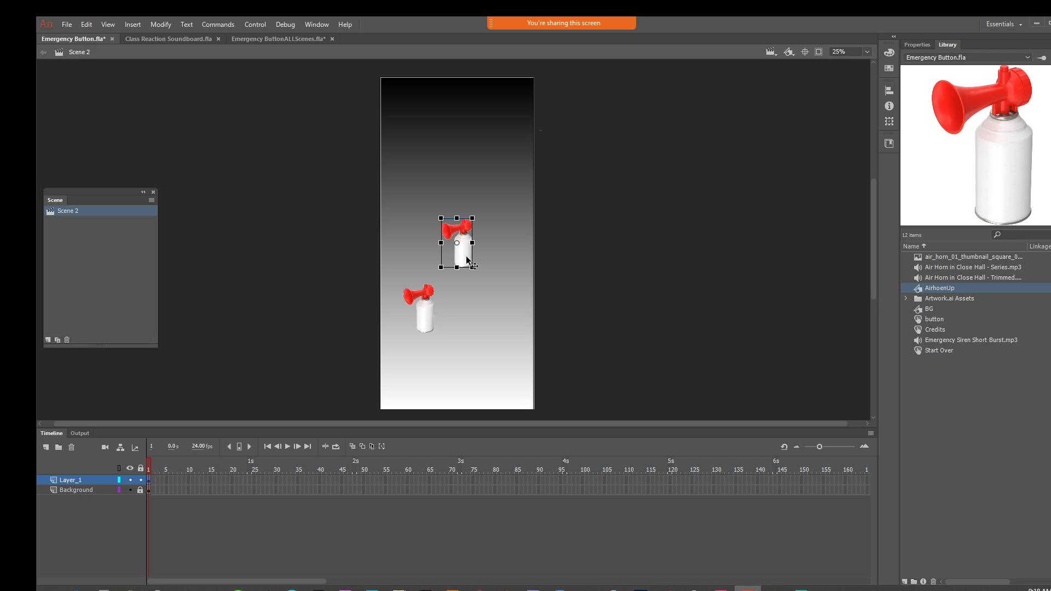
pyautogui.moveTo(466, 260); pyautogui.dragTo(465, 326)
pyautogui.click(907, 46)
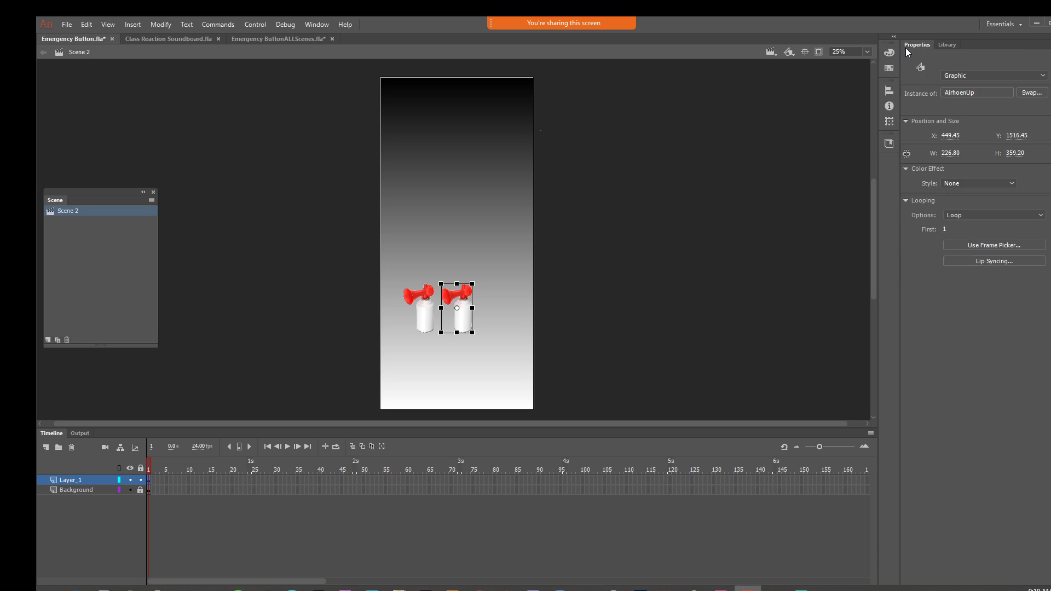
pyautogui.click(964, 183)
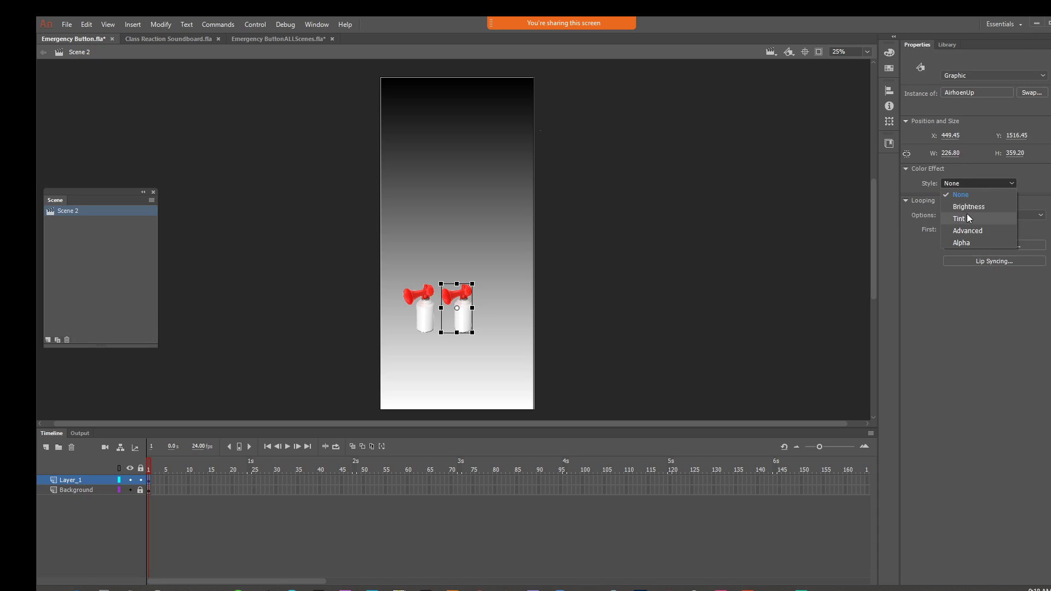
pyautogui.click(967, 214)
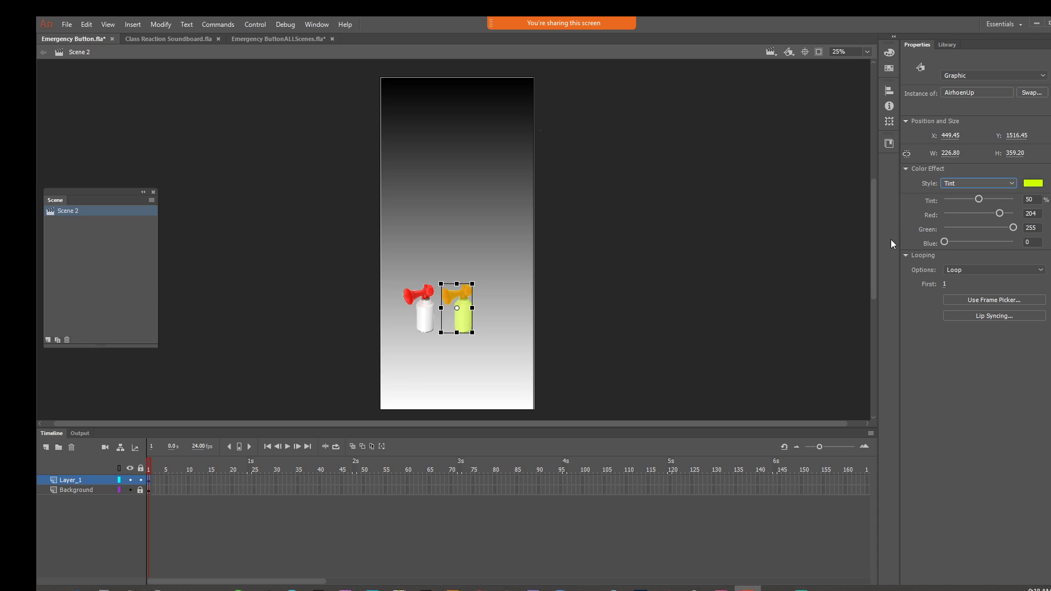
# Convert the yellow-green air horn to a Graphic symbol named AirhornOver
pyautogui.rightClick(463, 326)
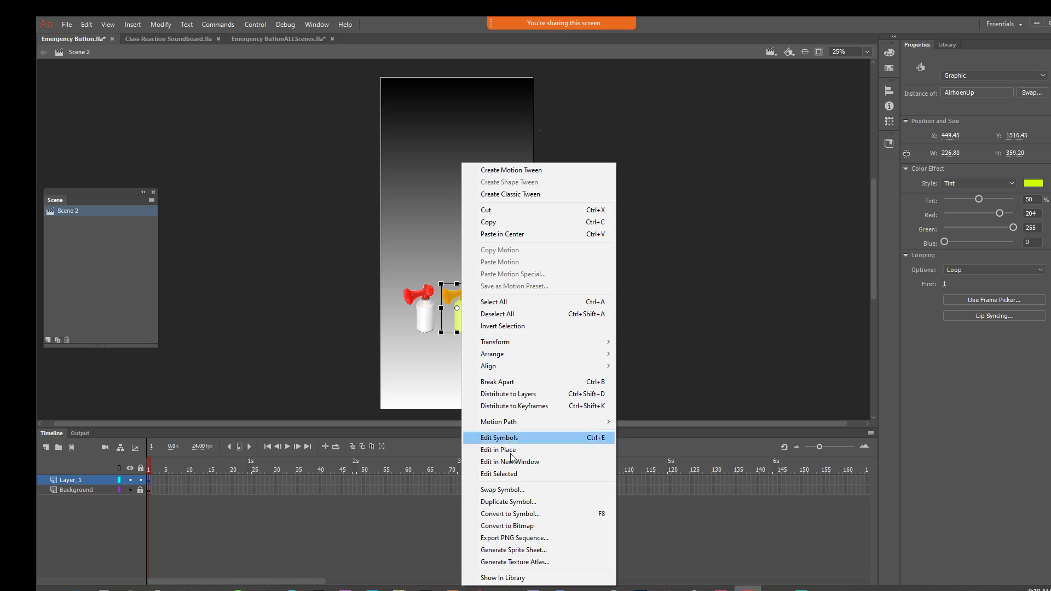
pyautogui.click(524, 514)
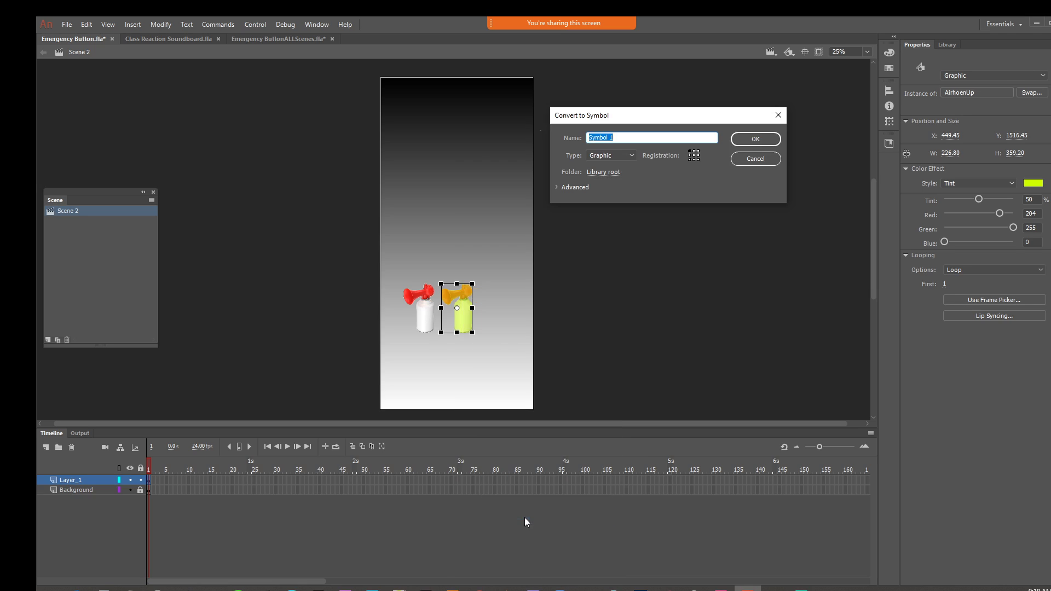
pyautogui.write('AirhornOver')
pyautogui.click(750, 140)
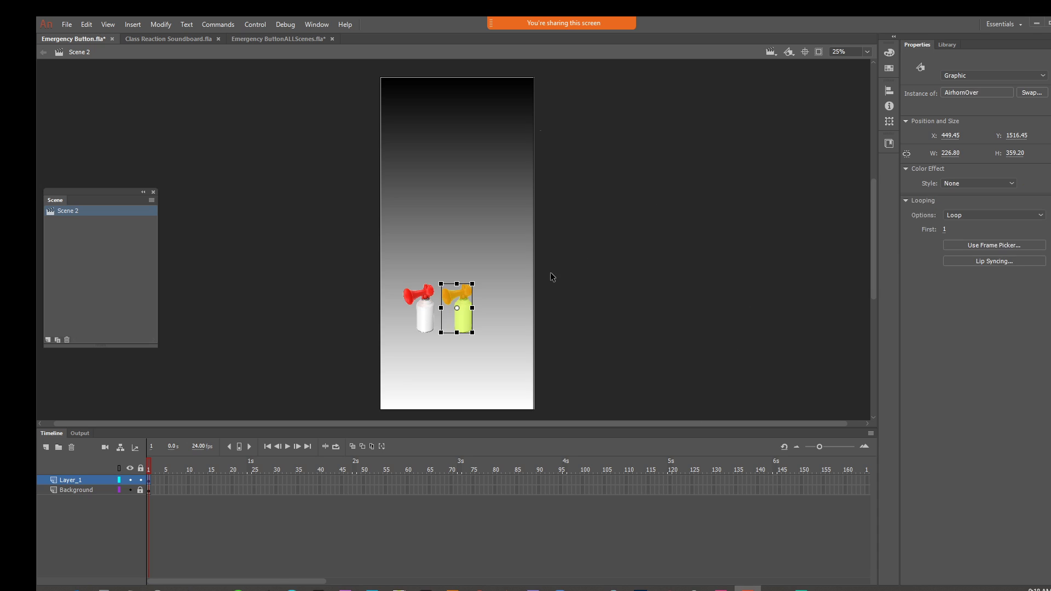
# Duplicate the untinted air horn to the right of the yellow-green one and convert the copy to a Graphic symbol named AirhornDown
pyautogui.click(431, 317)
pyautogui.moveTo(431, 317); pyautogui.dragTo(509, 324)
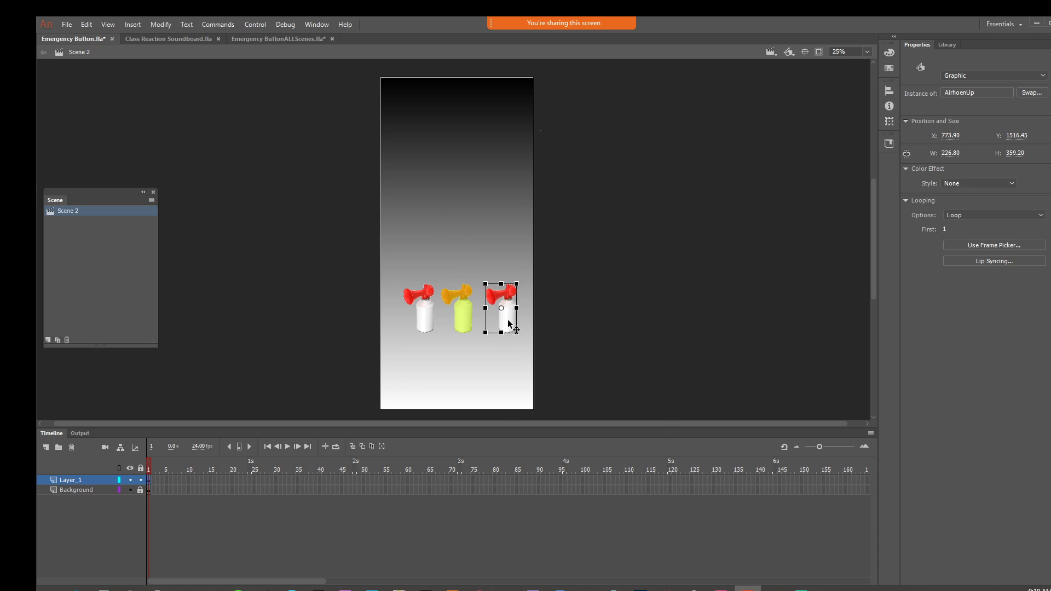
pyautogui.rightClick(509, 324)
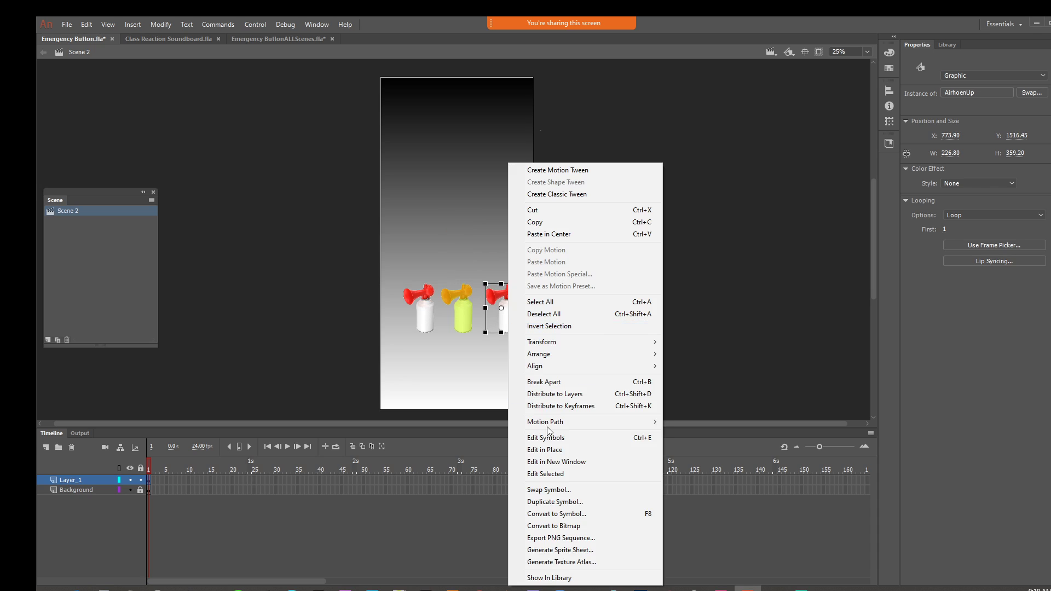
pyautogui.click(575, 514)
pyautogui.write('Ai')
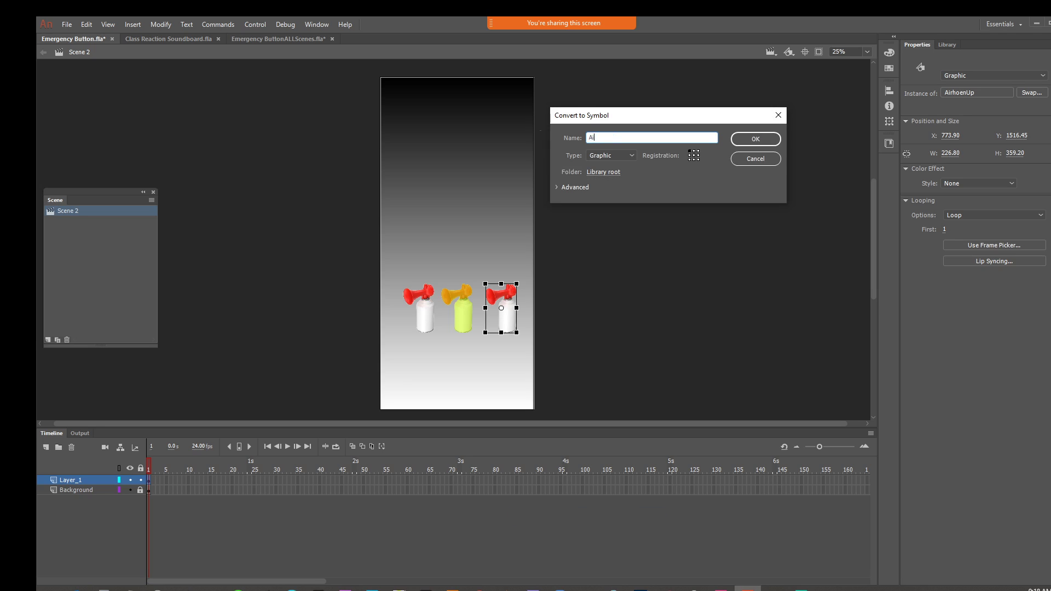
pyautogui.write('rhornDown')
pyautogui.click(751, 140)
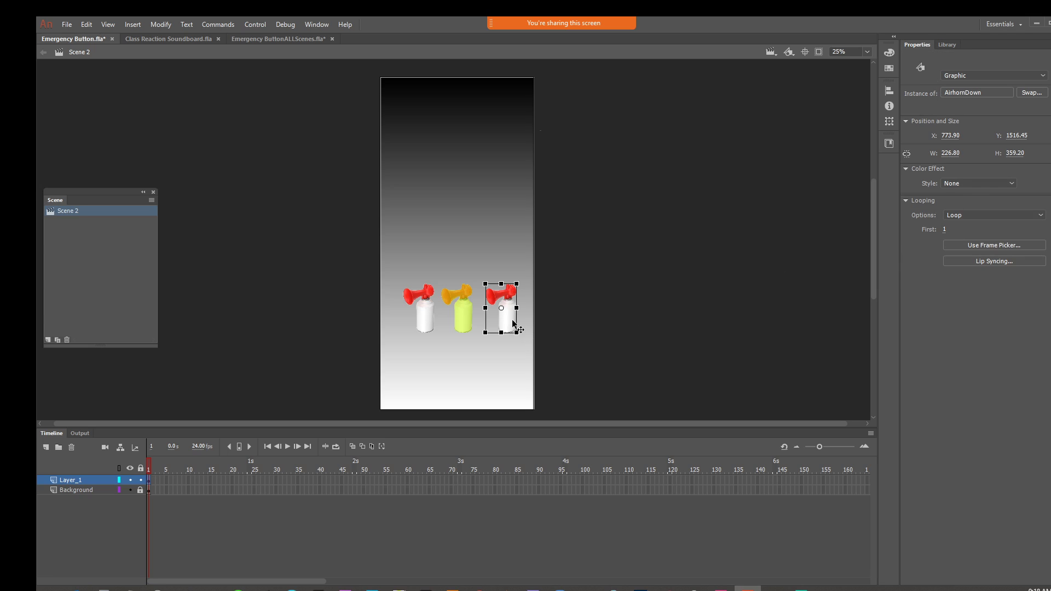
# Apply a 50% Tint color effect to the AirhornDown instance using green (red 0, green 204, blue 102)
pyautogui.click(993, 183)
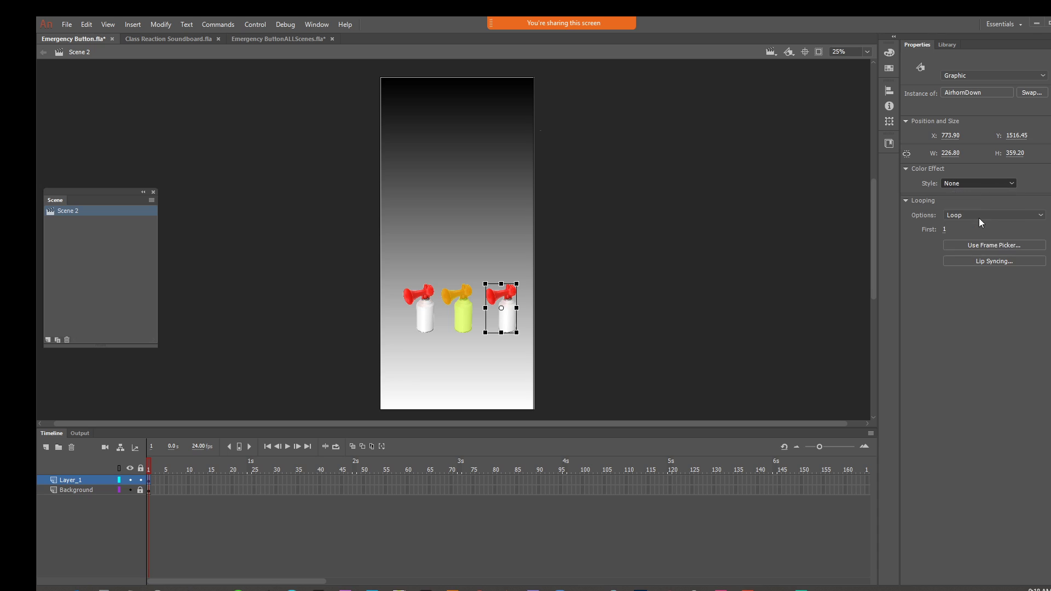
pyautogui.click(978, 217)
pyautogui.click(1032, 185)
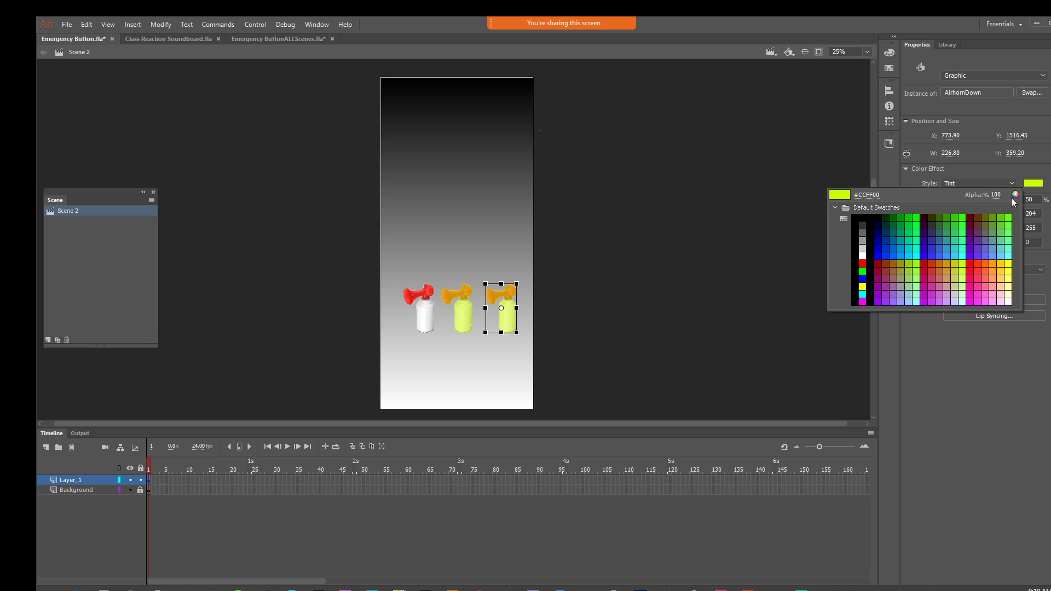
pyautogui.click(909, 232)
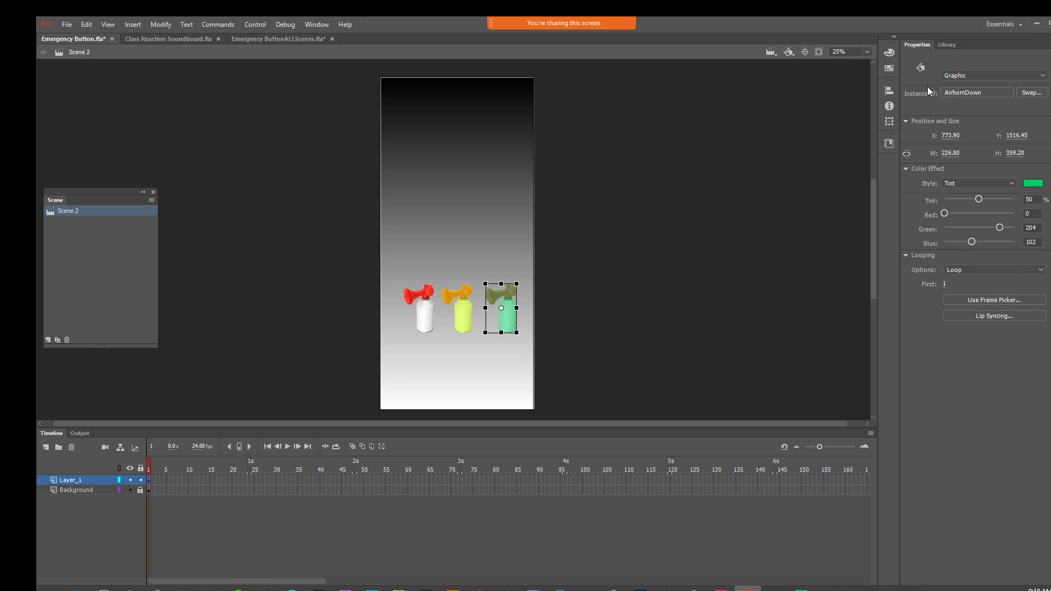
# Check the new symbols in the library and delete the two tinted air horns from the stage
pyautogui.click(940, 45)
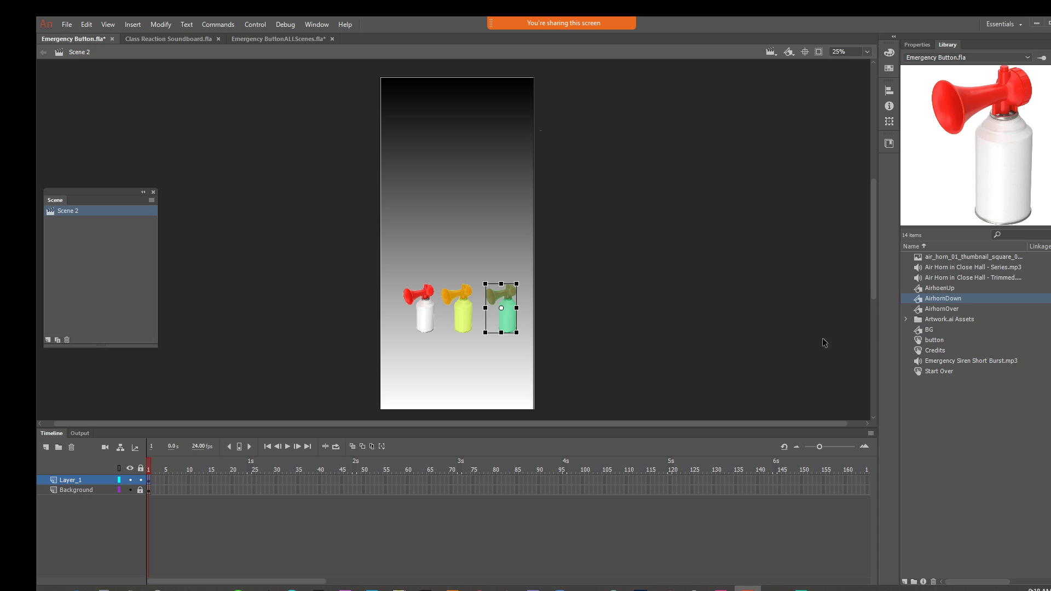
pyautogui.moveTo(583, 353); pyautogui.dragTo(462, 303)
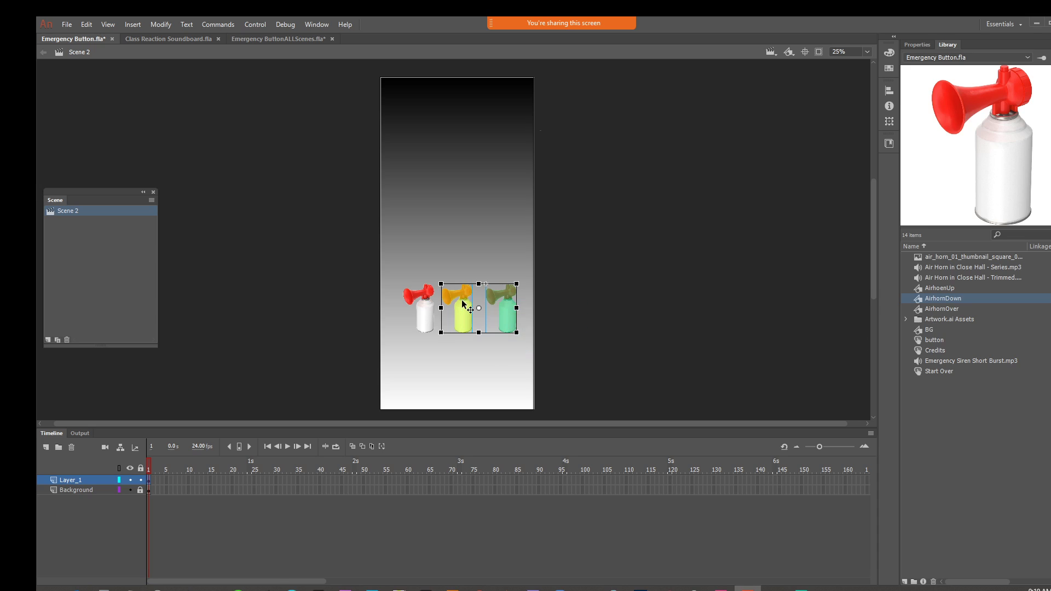
pyautogui.press('Delete')
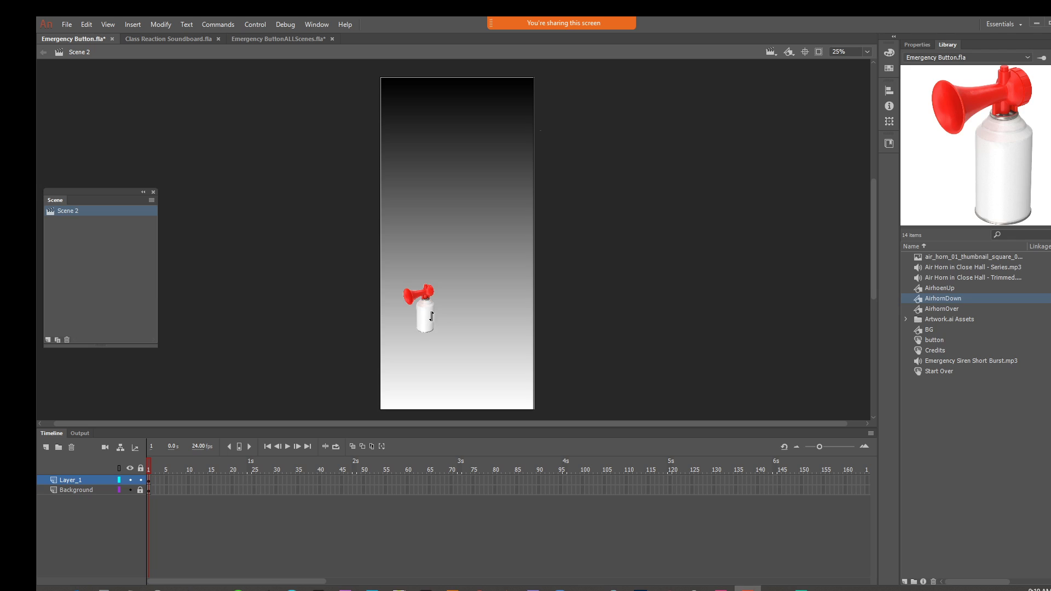
# Convert the remaining red and white air horn to a Graphic symbol named AirhornButton
pyautogui.click(430, 320)
pyautogui.rightClick(431, 320)
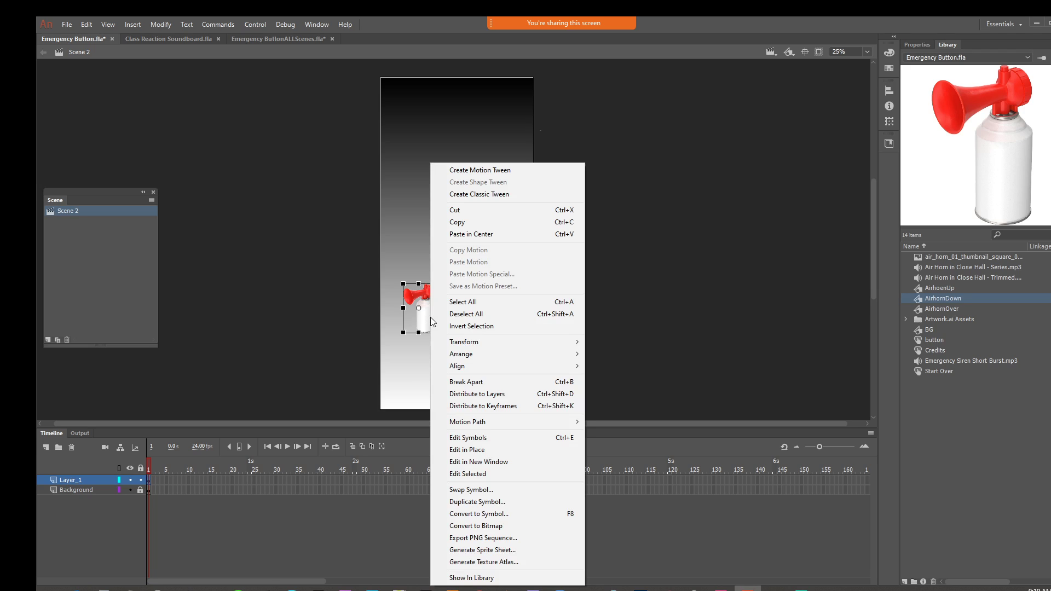
pyautogui.click(453, 515)
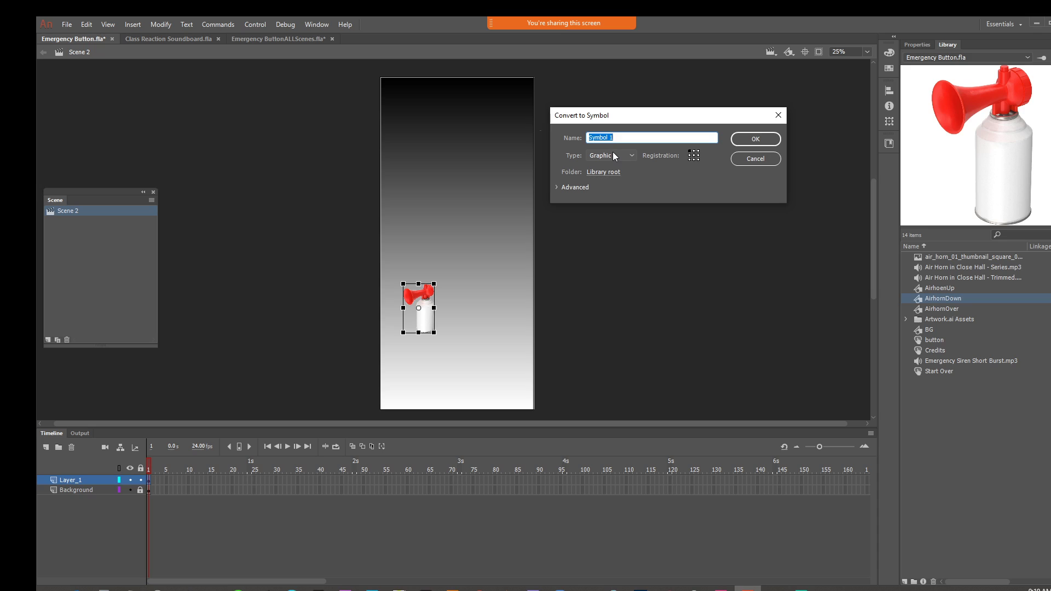
pyautogui.write('AirhornButton')
pyautogui.click(769, 138)
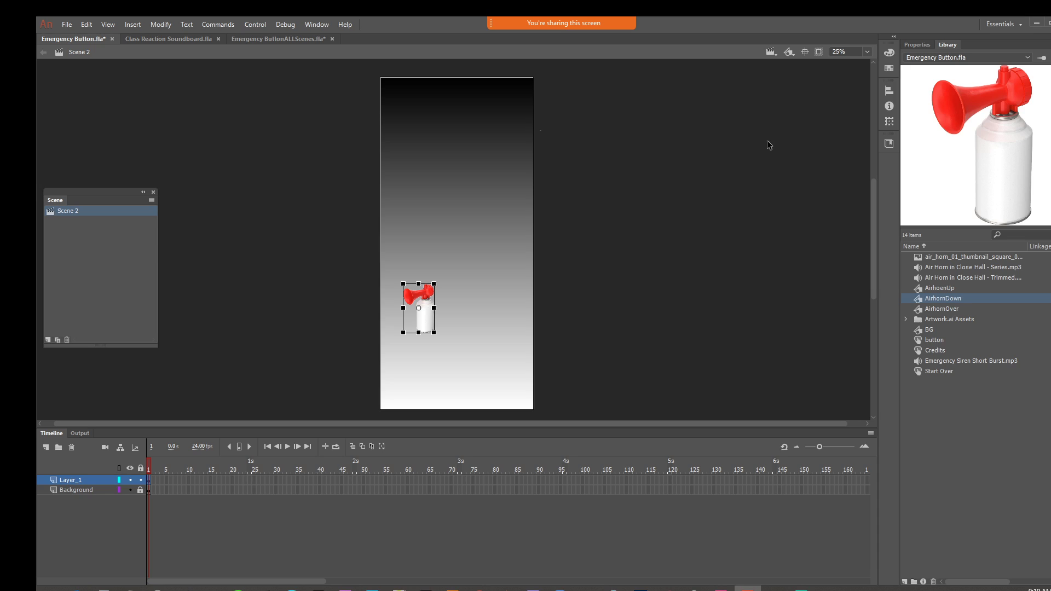
# Check the AirhornButton instance's properties and delete the instance from the stage
pyautogui.click(922, 47)
pyautogui.click(544, 310)
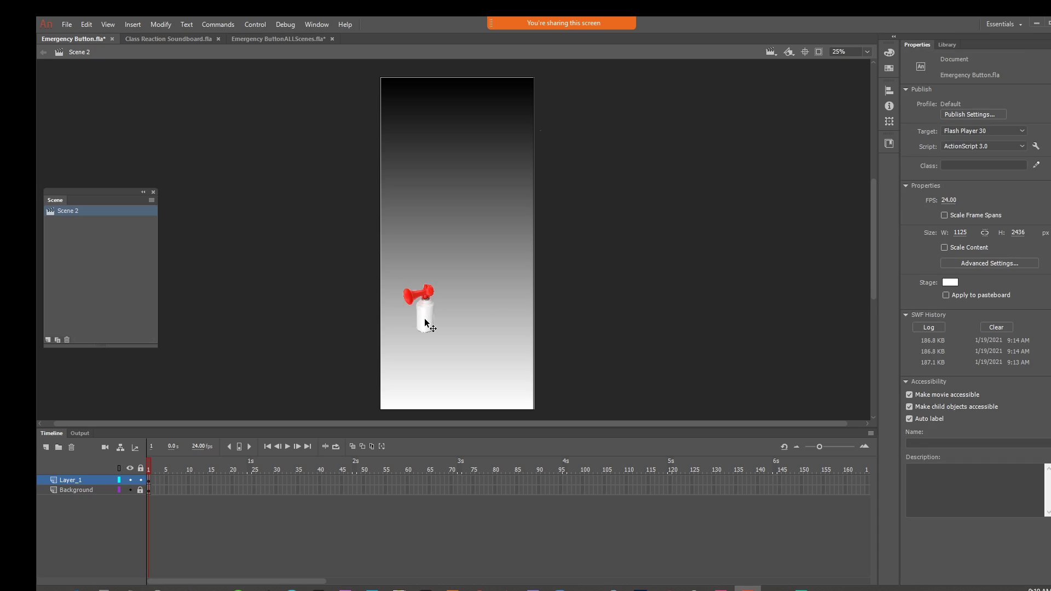
pyautogui.click(426, 322)
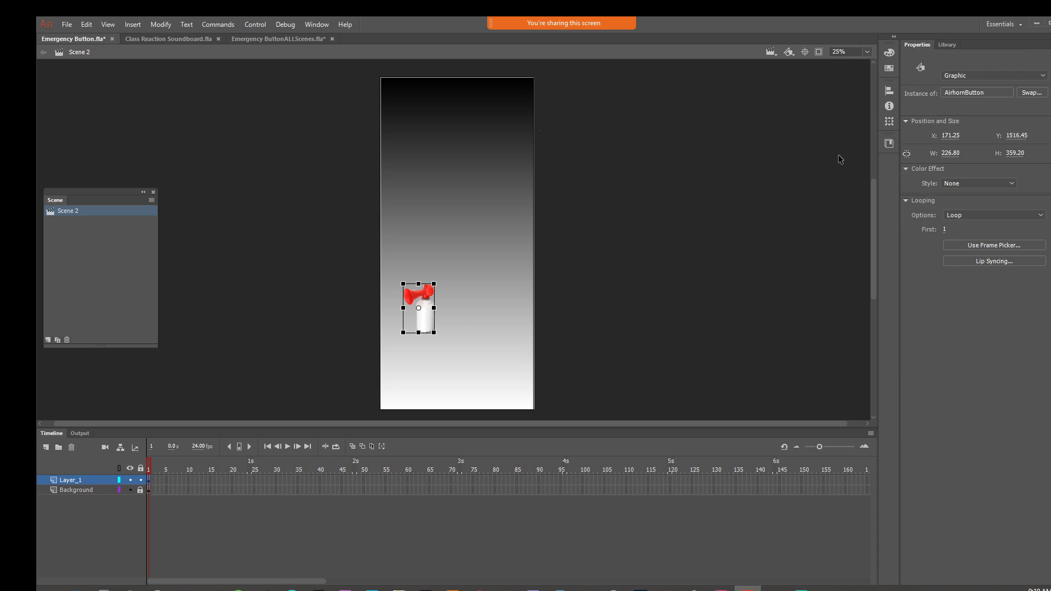
pyautogui.click(944, 43)
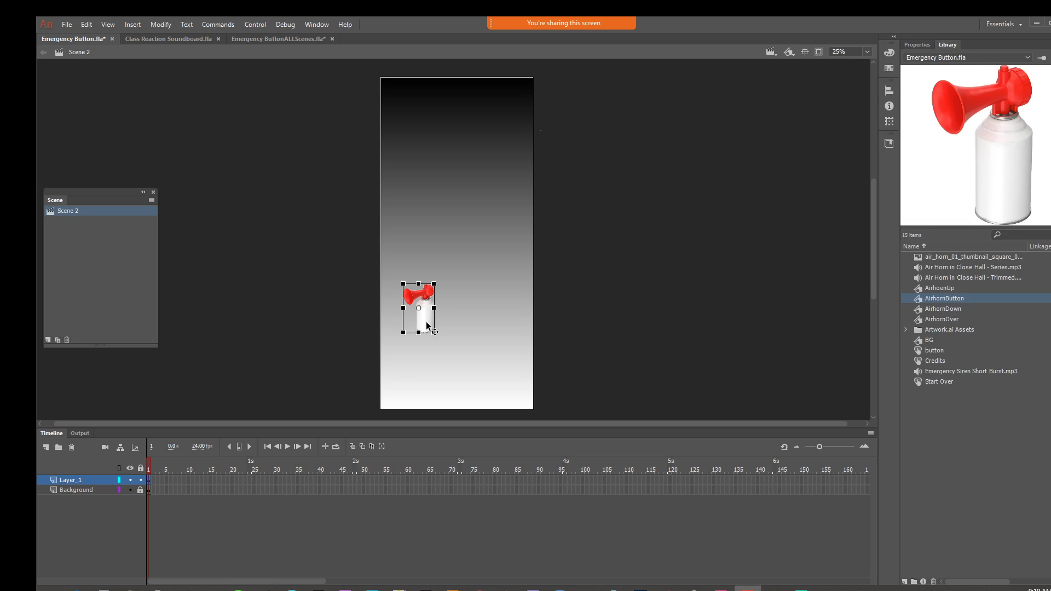
pyautogui.press('Delete')
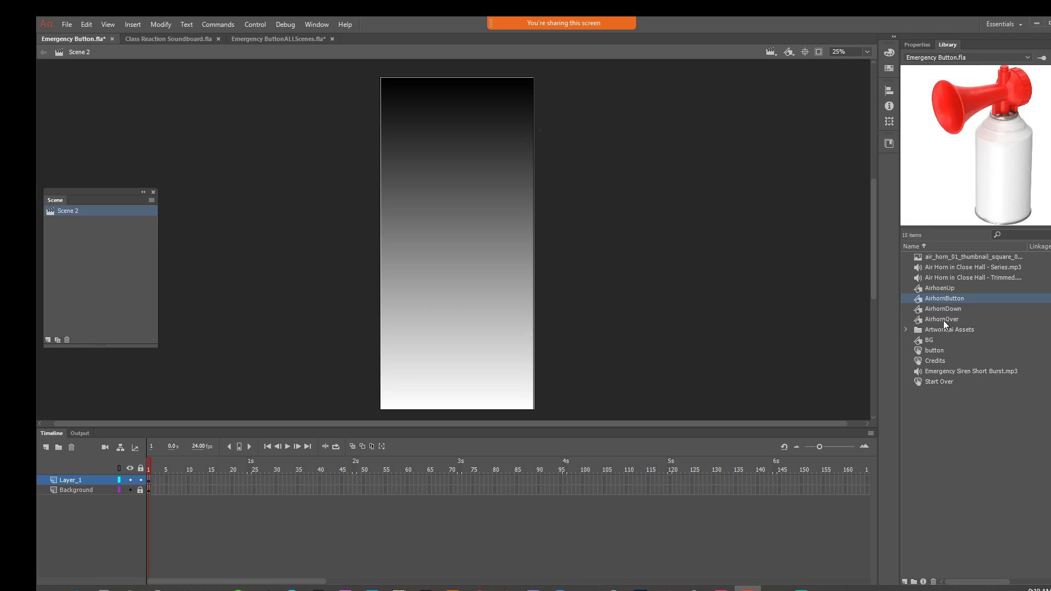
# Delete the AirhornButton graphic symbol from the library and place an AirhoenUp instance on the lower part of the stage
pyautogui.click(943, 289)
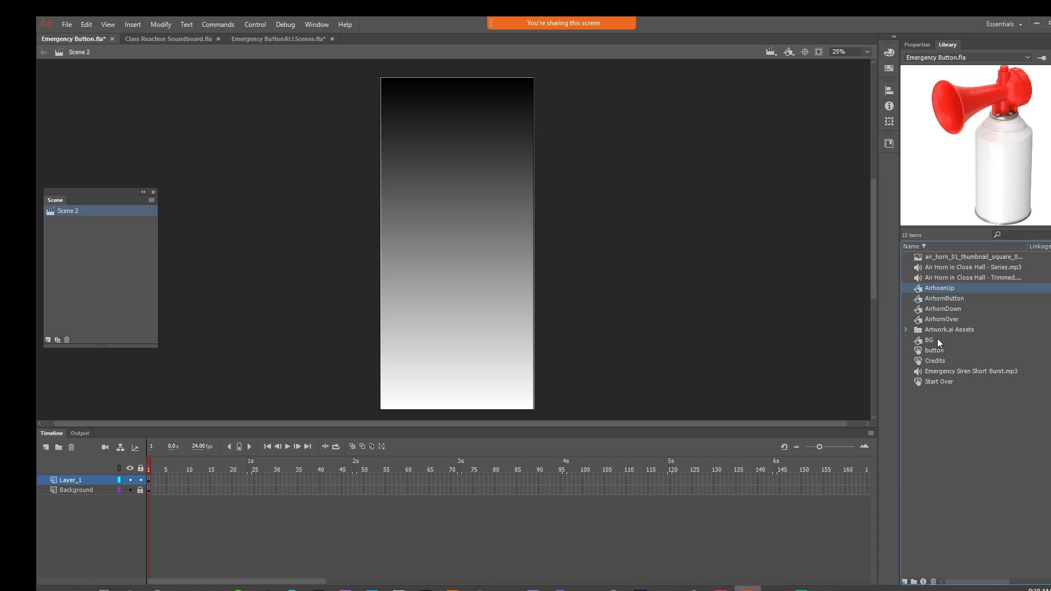
pyautogui.rightClick(937, 298)
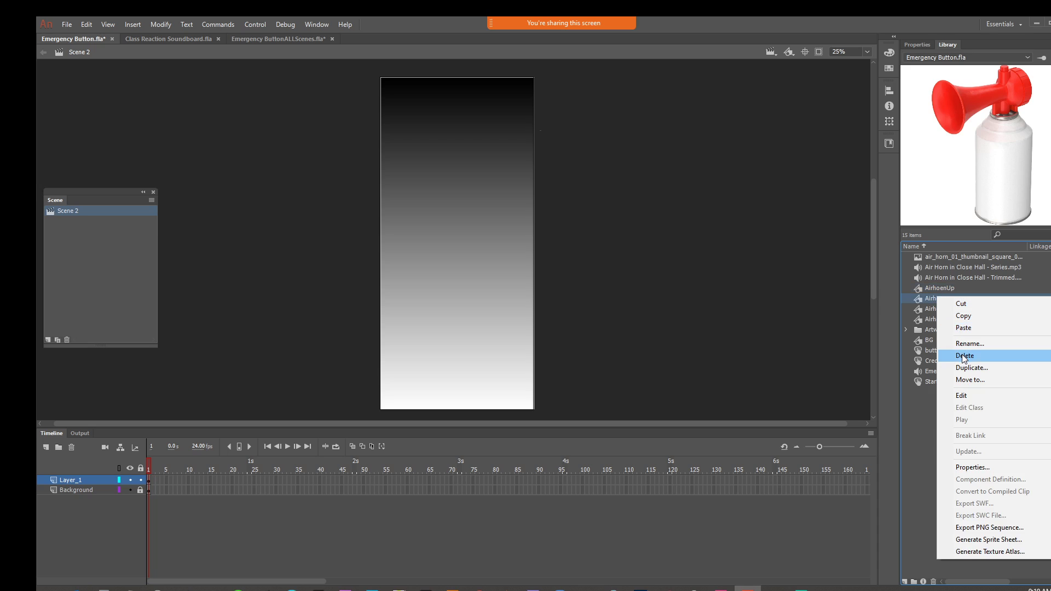
pyautogui.click(964, 356)
pyautogui.click(941, 289)
pyautogui.moveTo(908, 292); pyautogui.dragTo(439, 319)
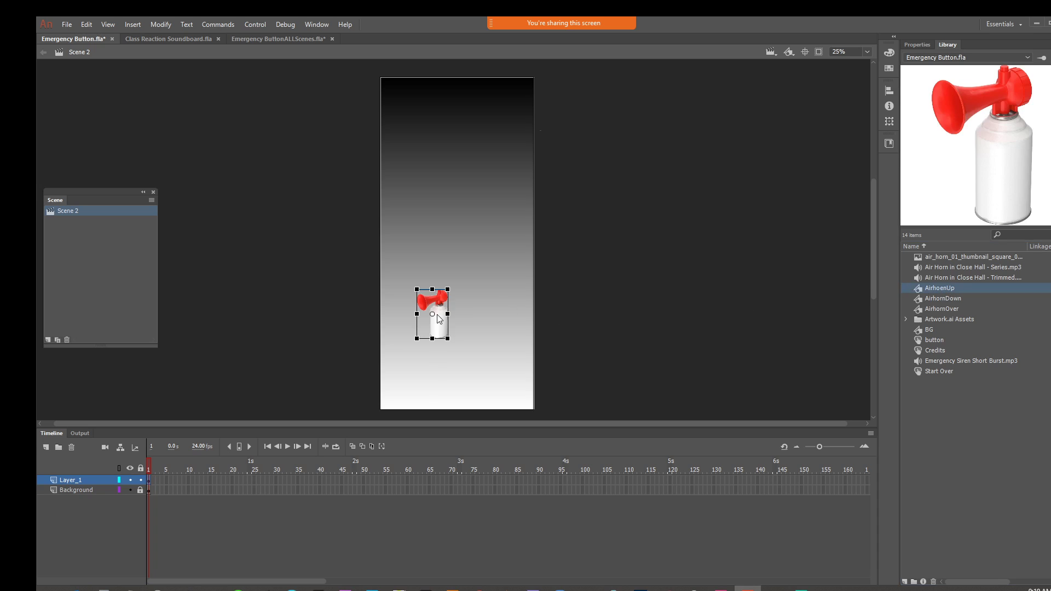
# Convert the placed air horn to a Button symbol named Airhorn Button and open it for editing
pyautogui.rightClick(439, 319)
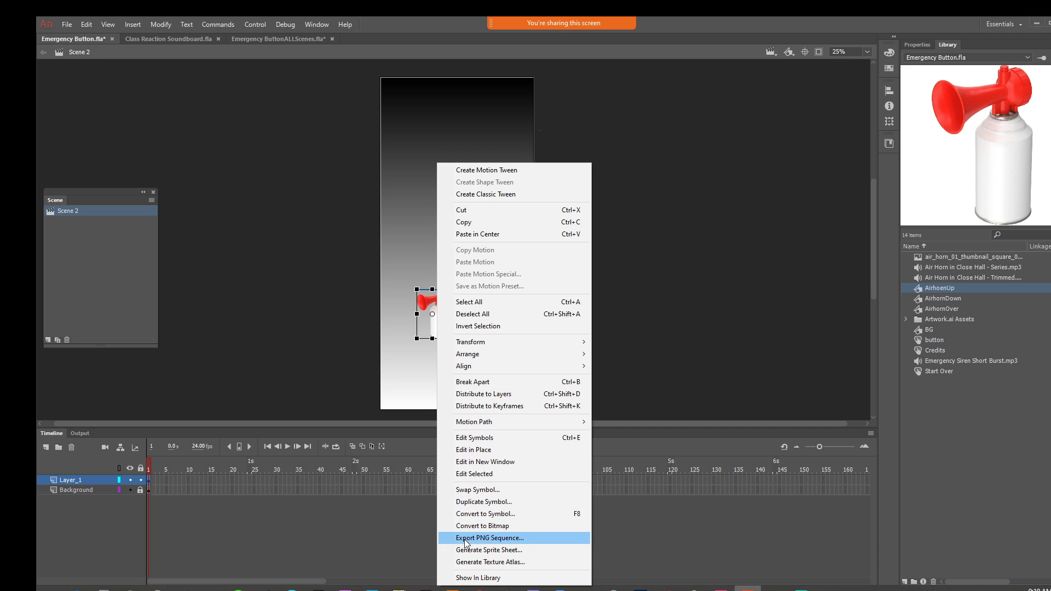
pyautogui.click(476, 514)
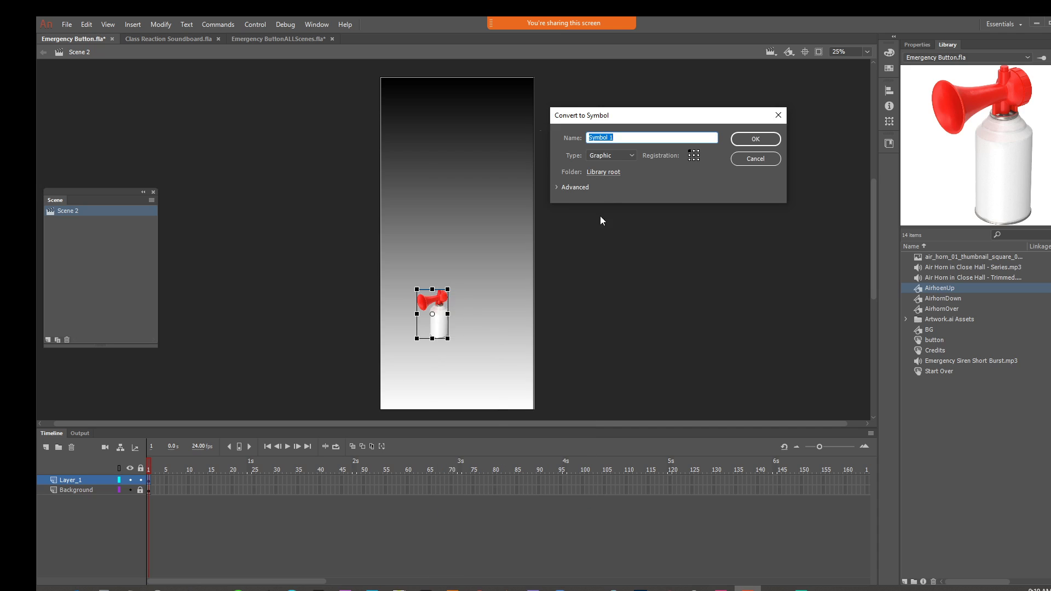
pyautogui.click(613, 155)
pyautogui.click(612, 178)
pyautogui.click(618, 137)
pyautogui.moveTo(618, 138); pyautogui.dragTo(567, 120)
pyautogui.write('Airhorn Button')
pyautogui.click(759, 139)
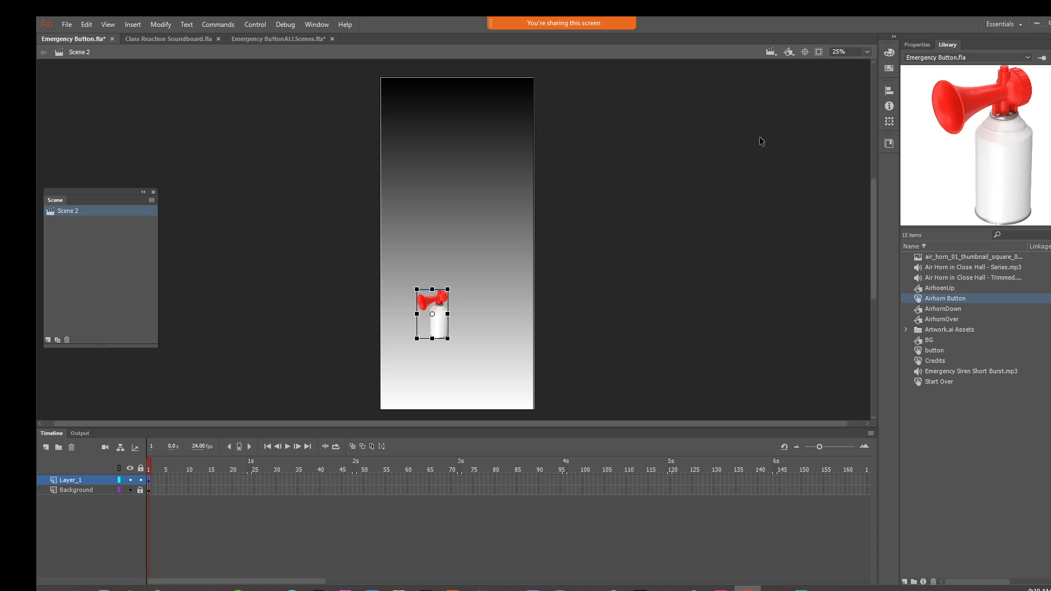
pyautogui.click(927, 45)
pyautogui.doubleClick(431, 322)
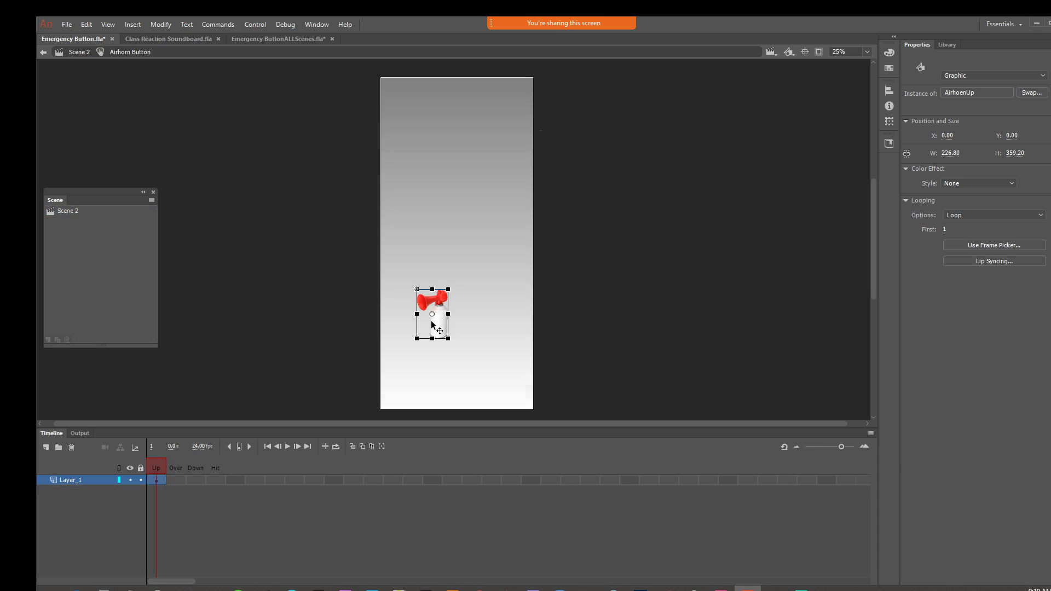
# Try to build the Over state by placing AirhornOver on a blank keyframe with onion skinning on
pyautogui.click(180, 479)
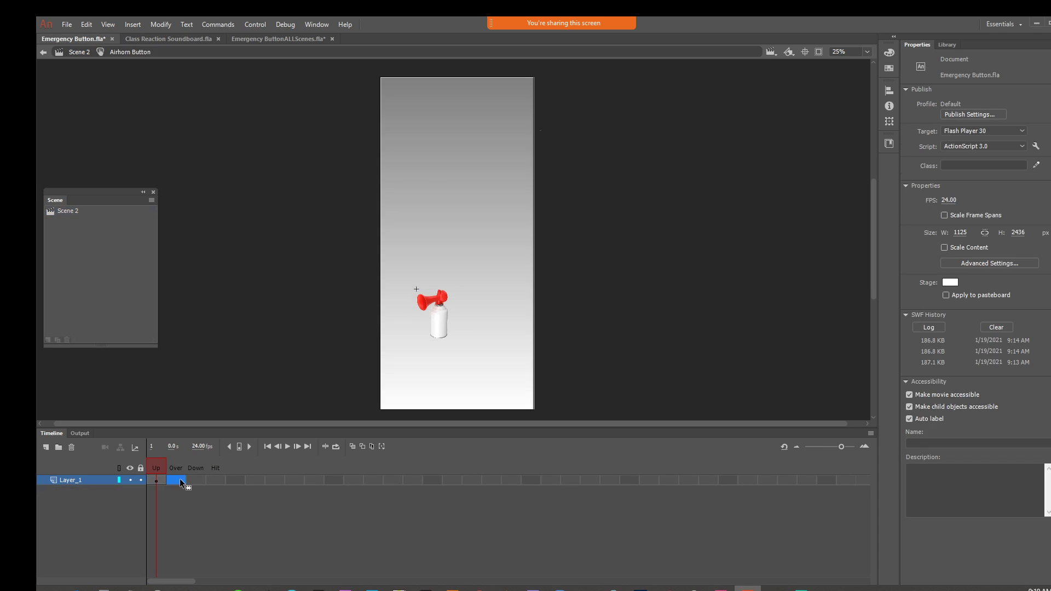
pyautogui.rightClick(178, 480)
pyautogui.click(235, 265)
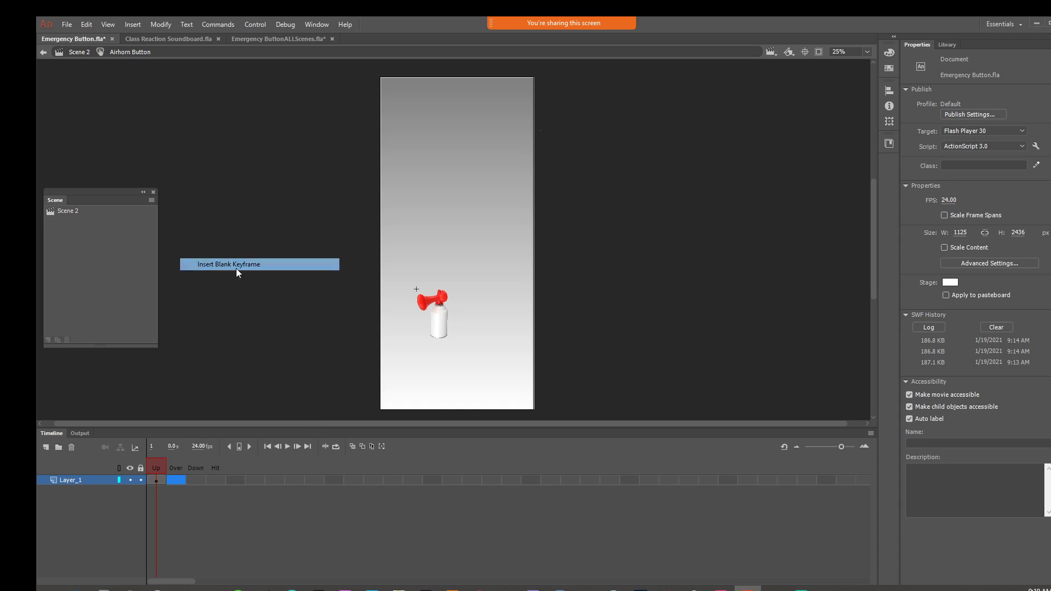
pyautogui.click(353, 446)
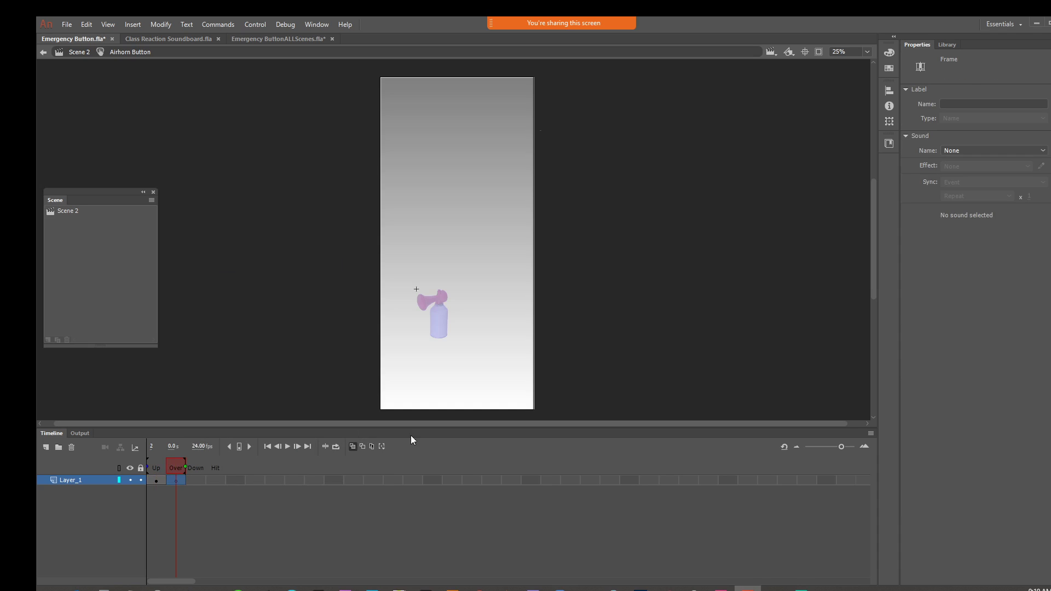
pyautogui.click(953, 45)
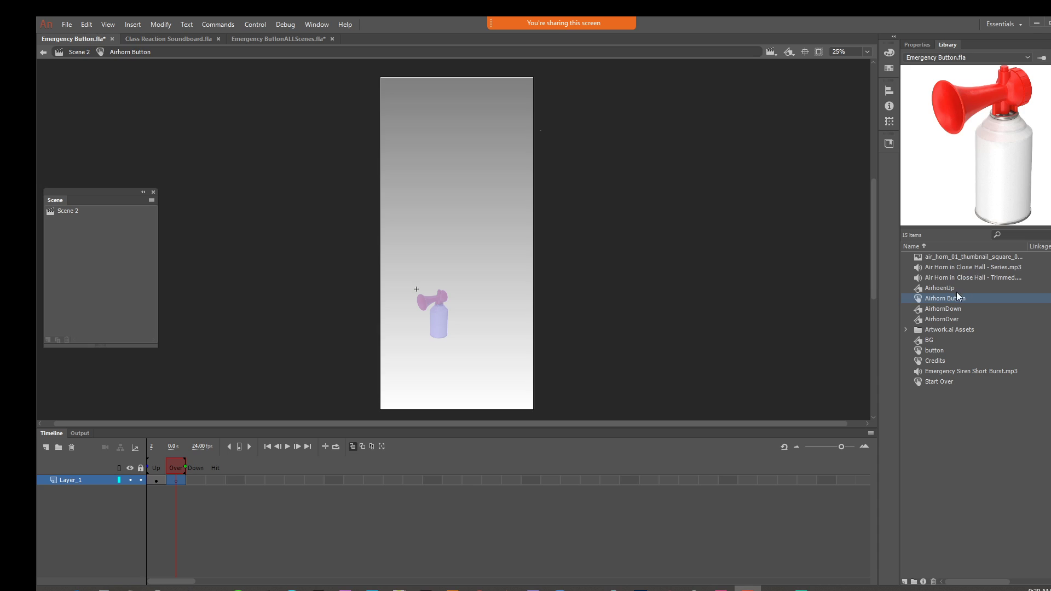
pyautogui.click(945, 321)
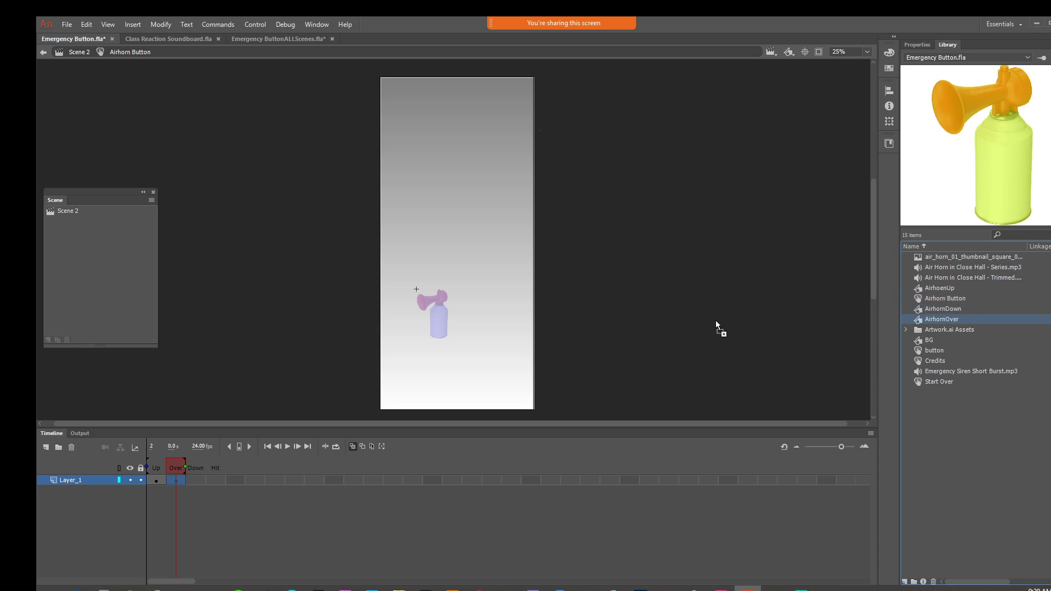
pyautogui.moveTo(716, 324); pyautogui.dragTo(445, 328)
# Delete the AirhornOver instance just placed and remove the blank keyframe from the Over state
pyautogui.press('Delete')
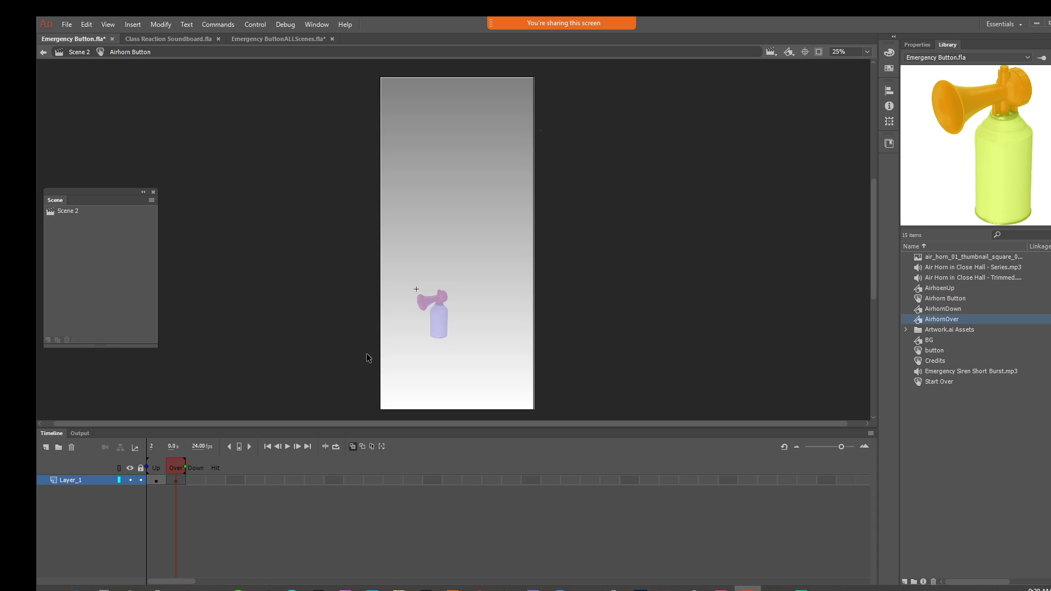
pyautogui.rightClick(174, 479)
pyautogui.click(224, 237)
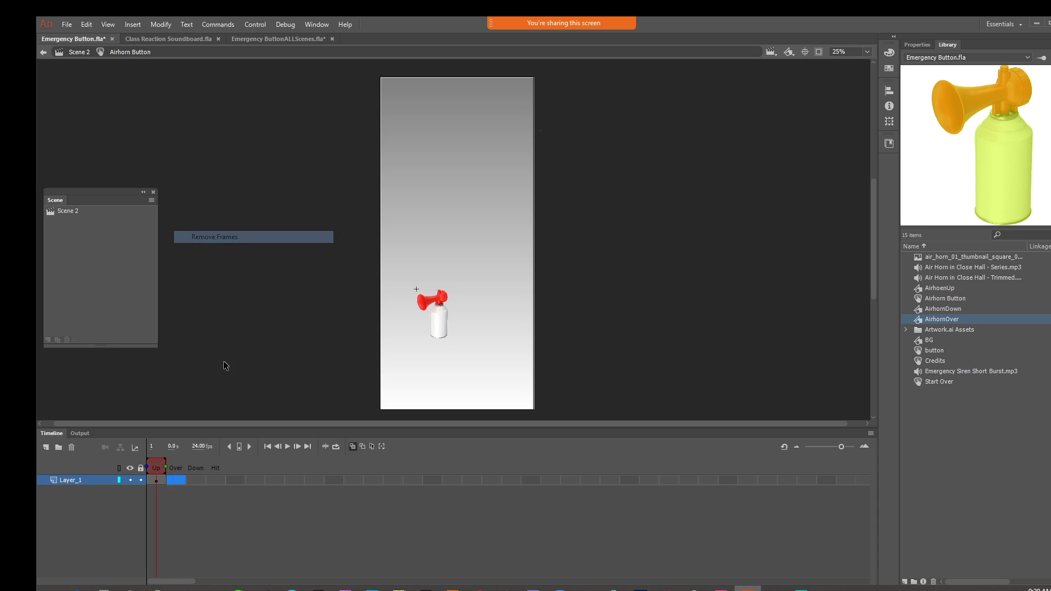
# Insert a keyframe in the Over state and swap its air horn for the AirhornOver symbol
pyautogui.rightClick(176, 480)
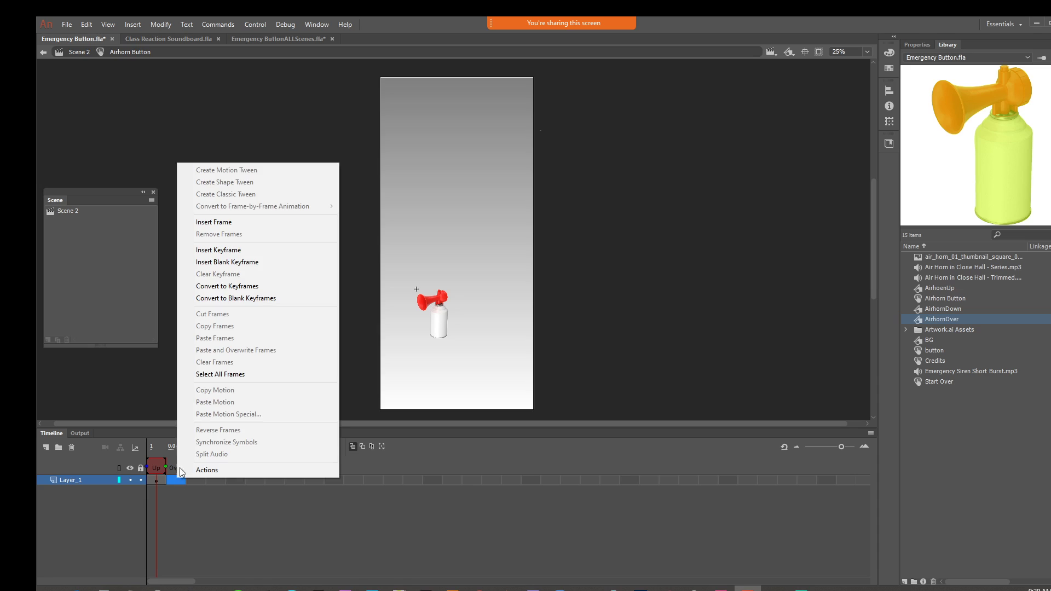
pyautogui.click(231, 251)
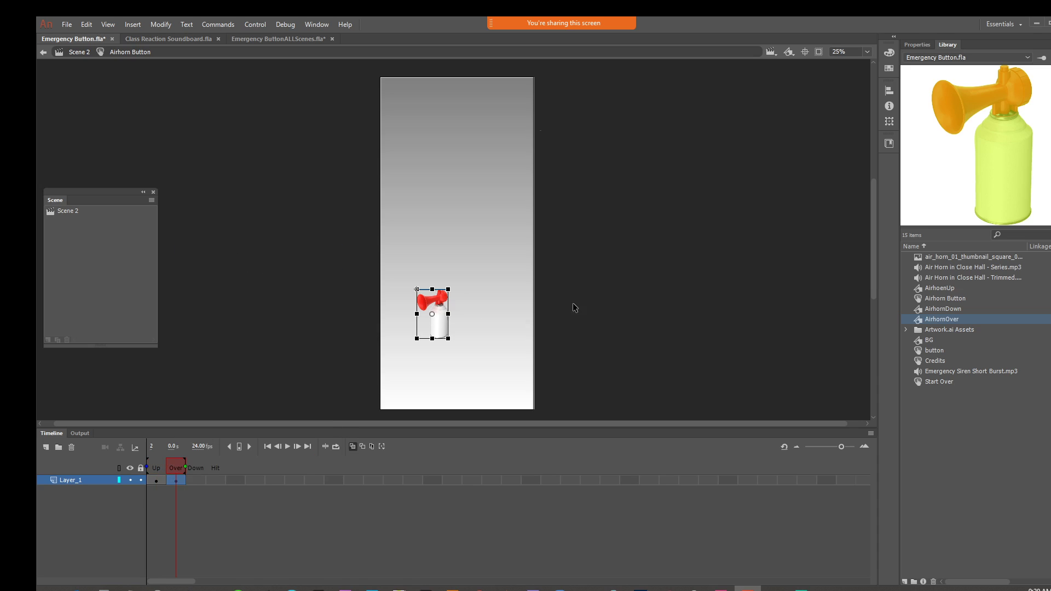
pyautogui.click(924, 44)
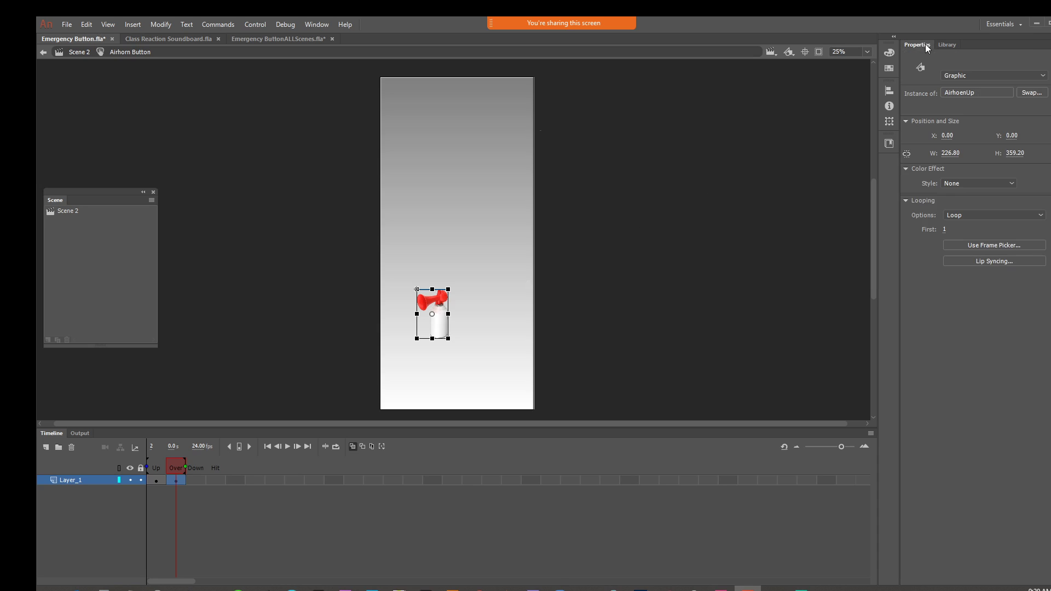
pyautogui.click(1029, 93)
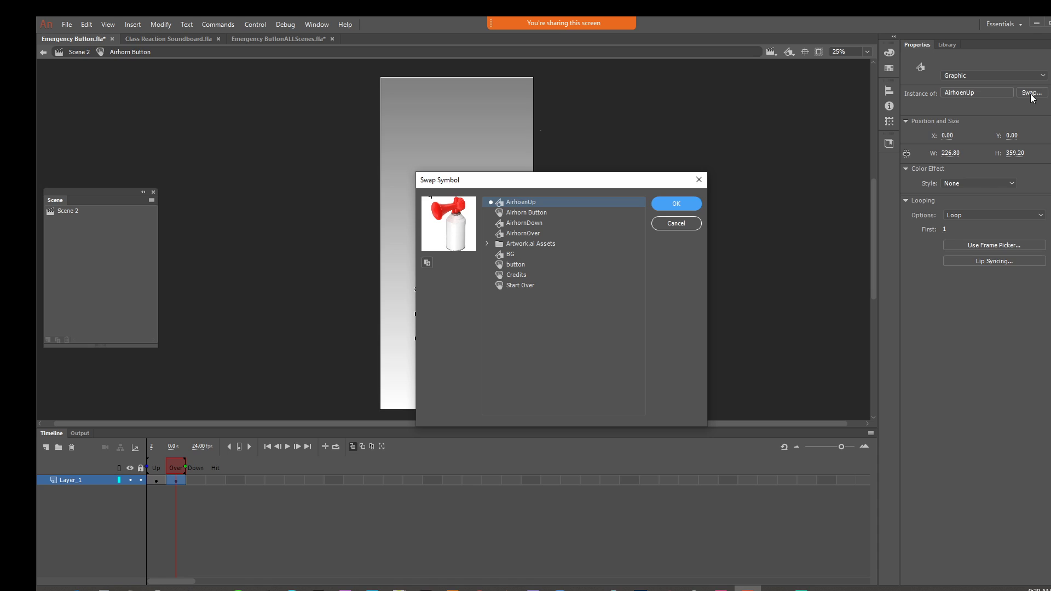
pyautogui.click(534, 233)
pyautogui.click(689, 204)
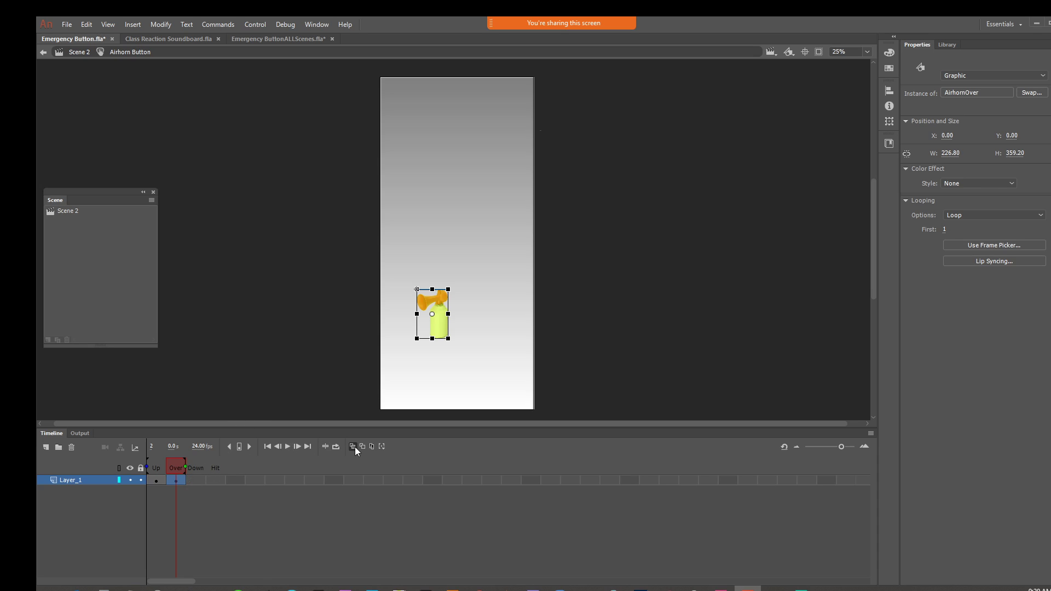
pyautogui.click(215, 524)
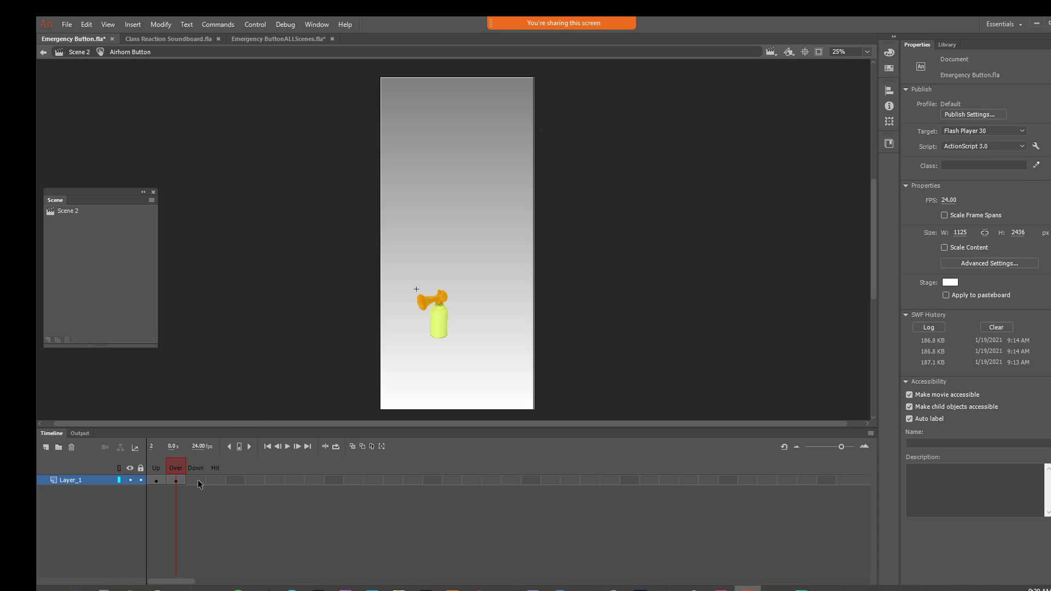
# Insert a keyframe in the Down state and swap its air horn for the AirhornDown symbol
pyautogui.rightClick(197, 480)
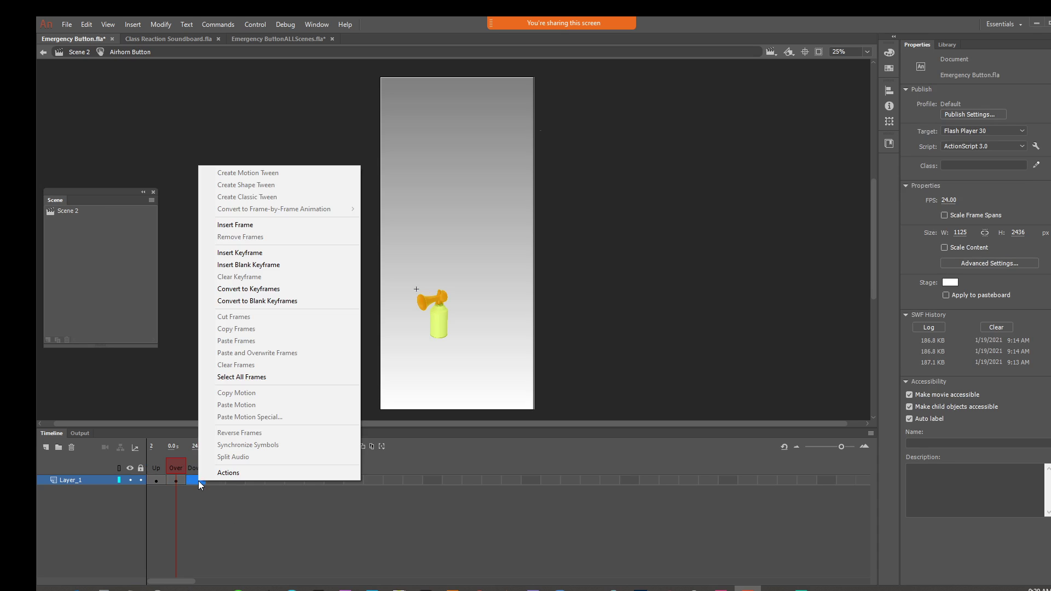
pyautogui.click(260, 253)
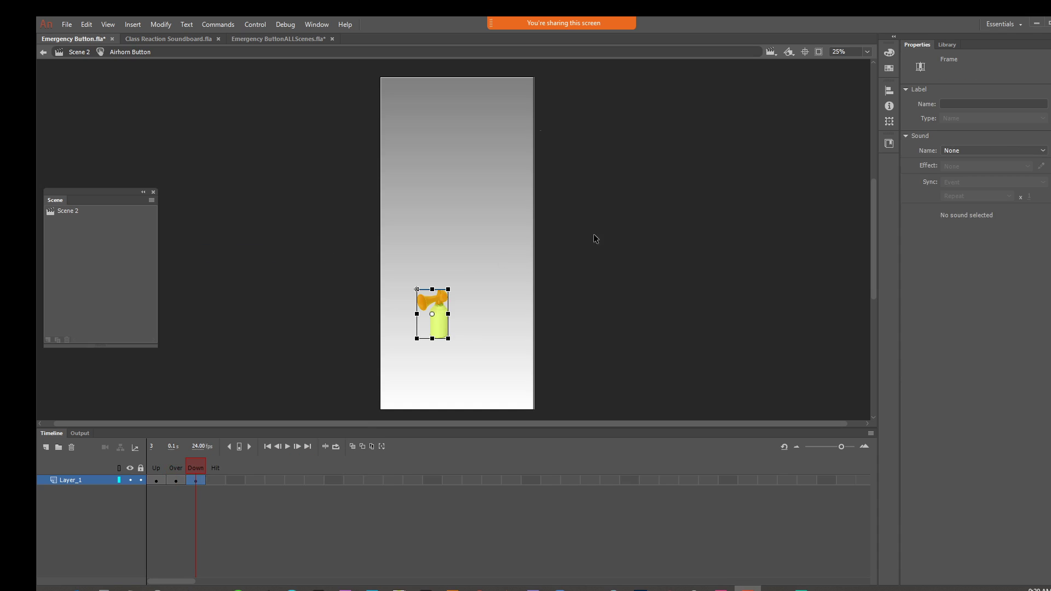
pyautogui.click(438, 328)
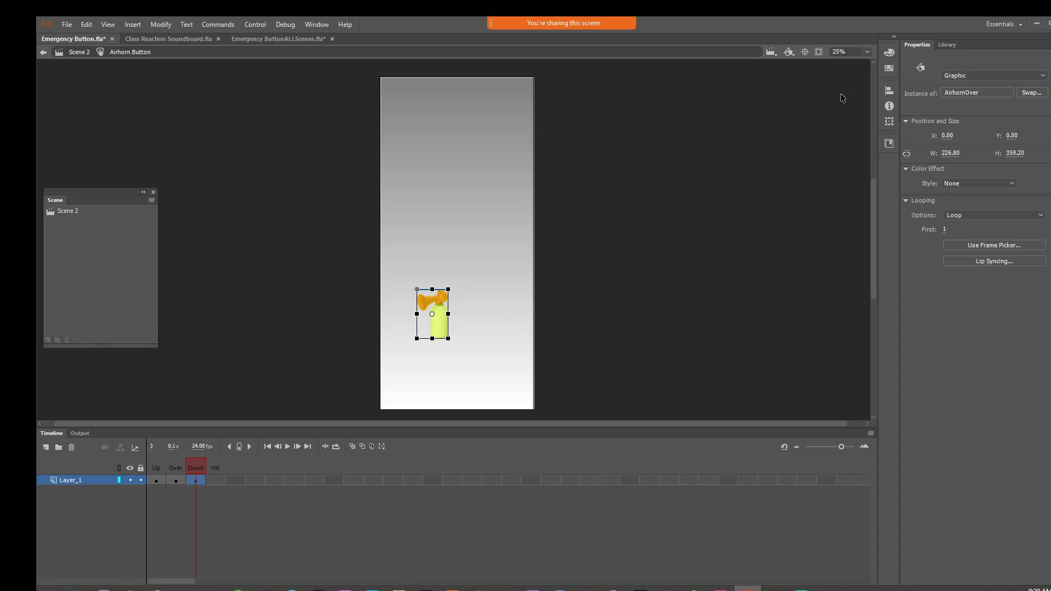
pyautogui.click(1032, 94)
pyautogui.click(553, 222)
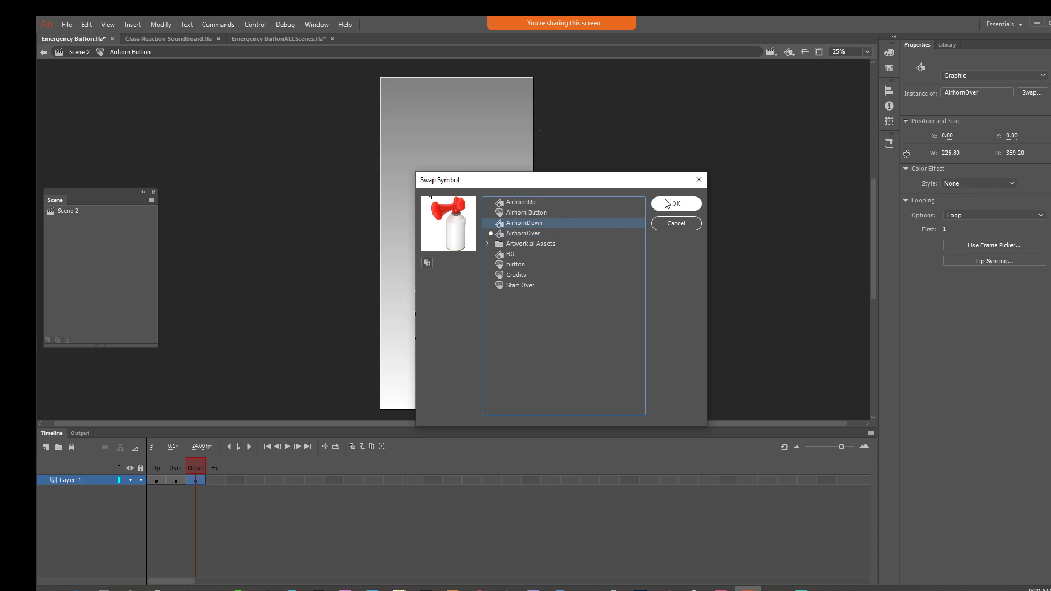
pyautogui.click(547, 212)
pyautogui.click(544, 222)
pyautogui.click(538, 233)
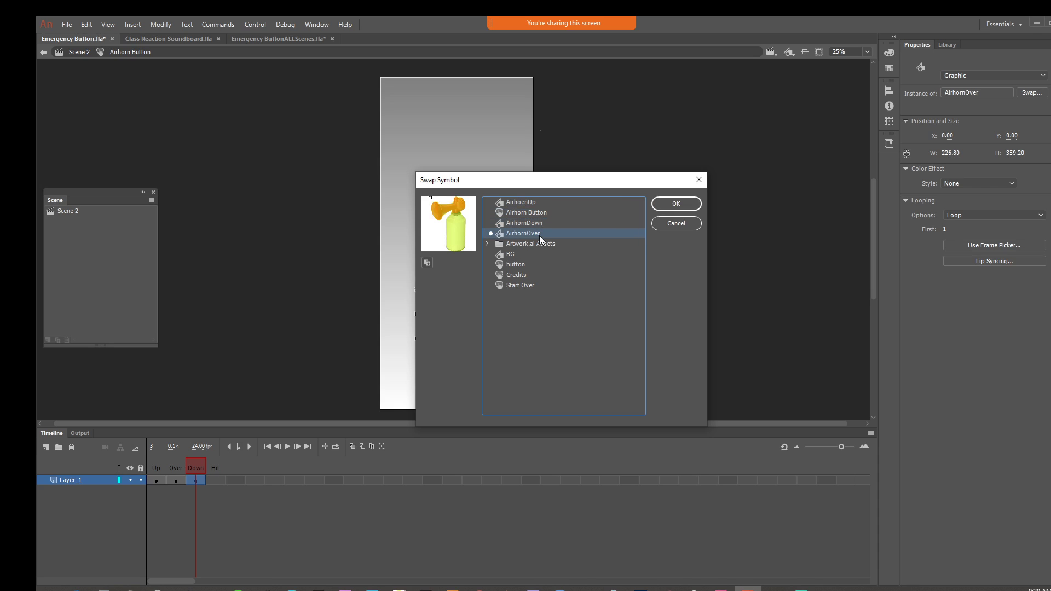
pyautogui.click(545, 227)
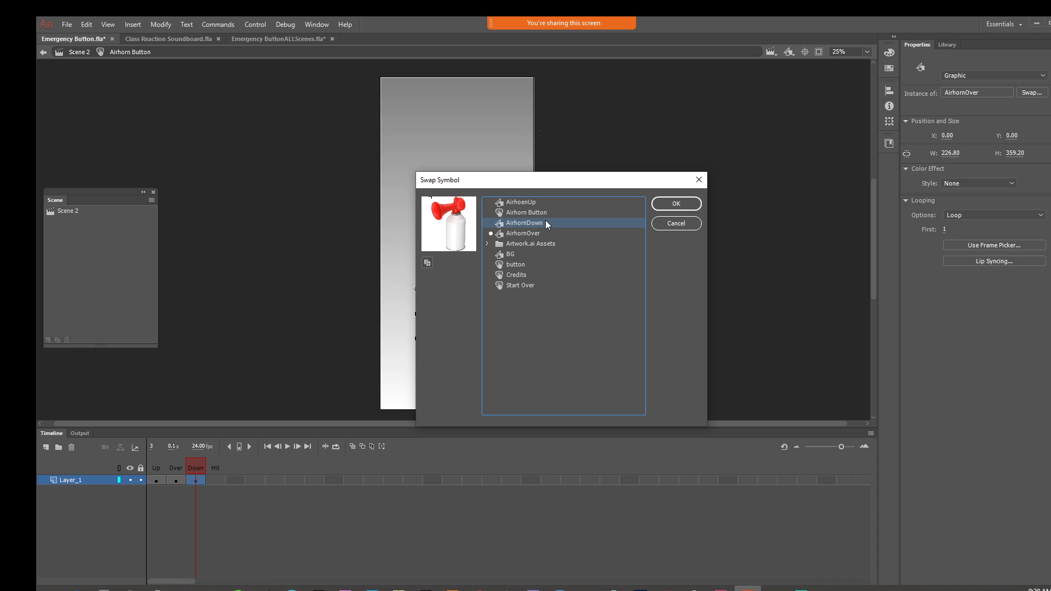
pyautogui.click(553, 205)
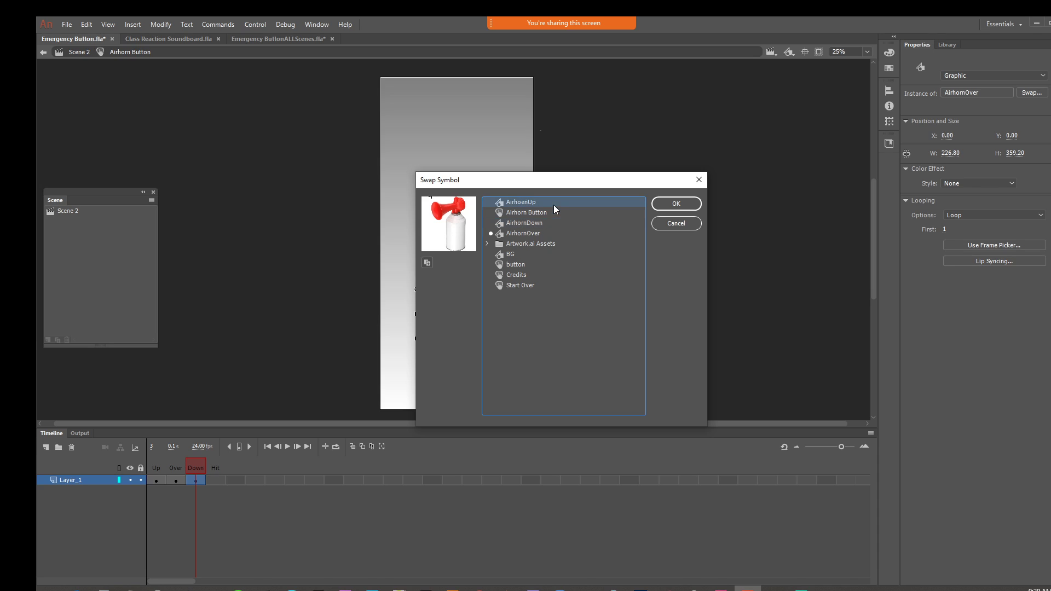
pyautogui.click(545, 223)
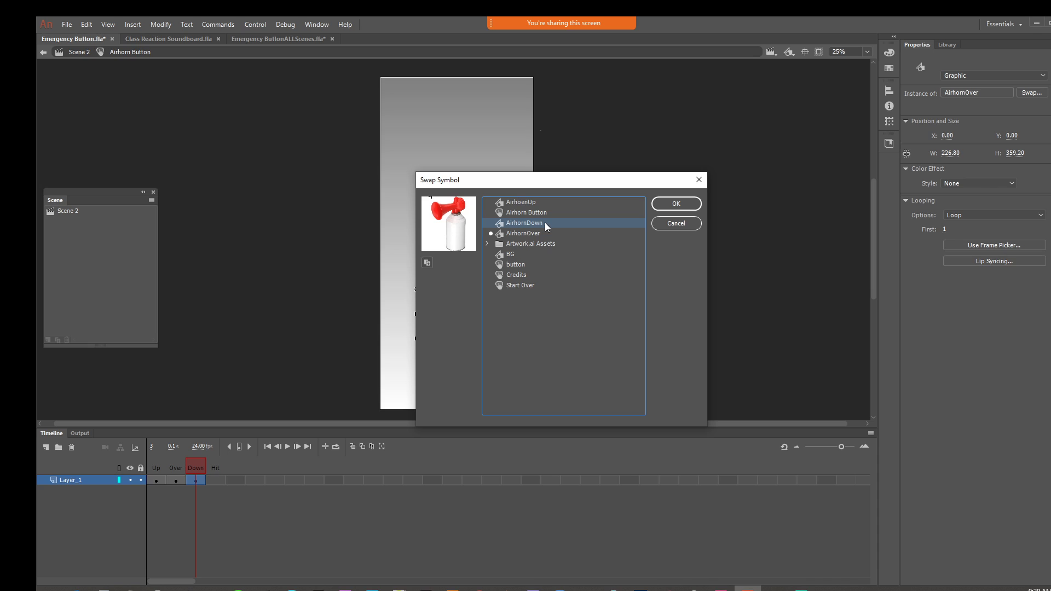
pyautogui.click(667, 203)
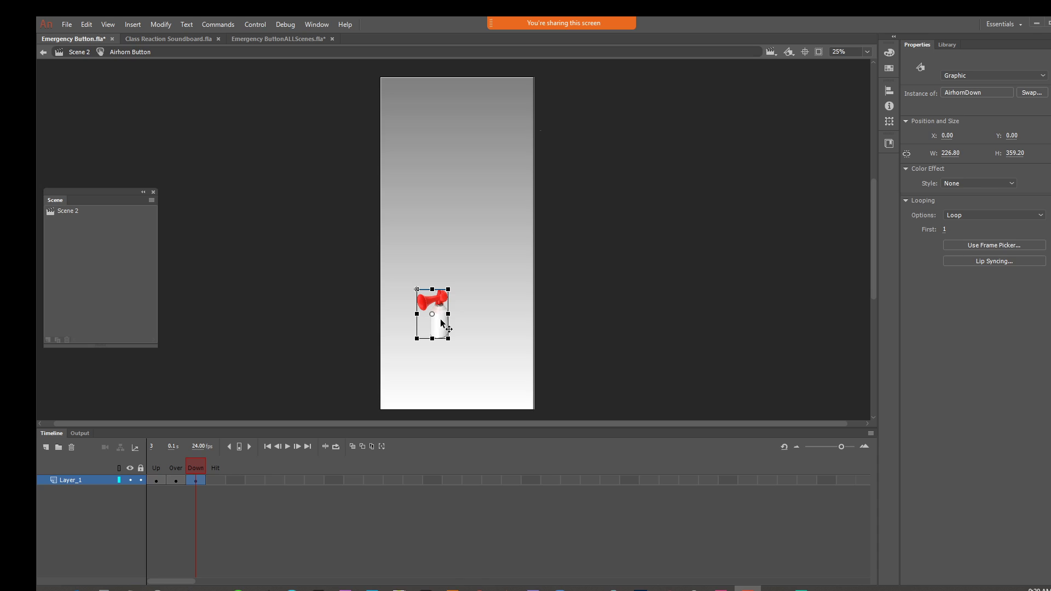
# Apply a 50% green Tint color effect (red 0, green 204, blue 102) to the air horn in the Down state
pyautogui.click(522, 326)
pyautogui.click(436, 327)
pyautogui.click(959, 187)
pyautogui.click(963, 216)
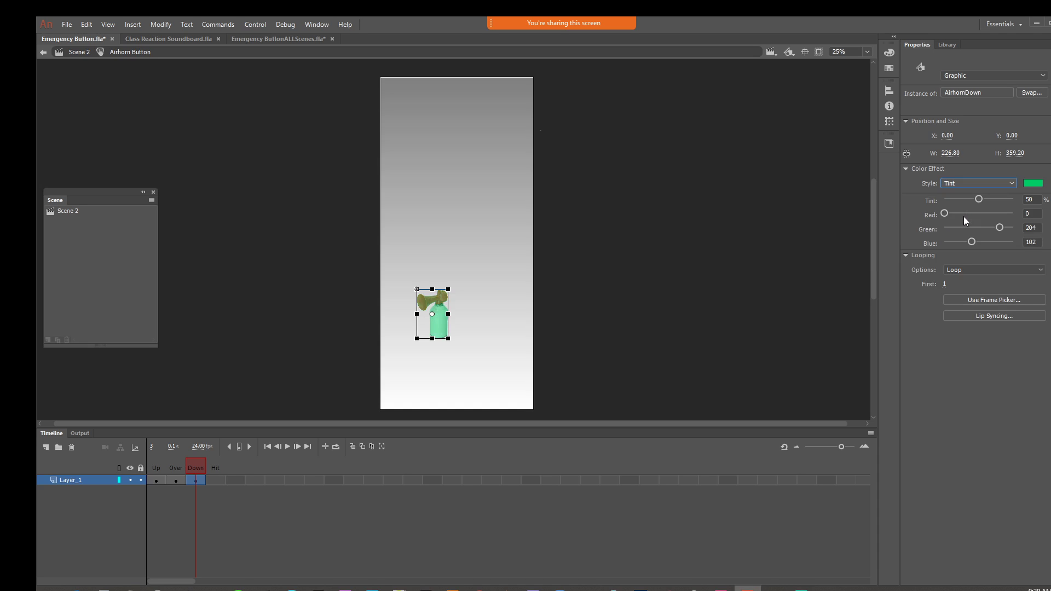
# Check the button's Over and Up states, and test the air horn button in the Scene 2 movie
pyautogui.click(176, 480)
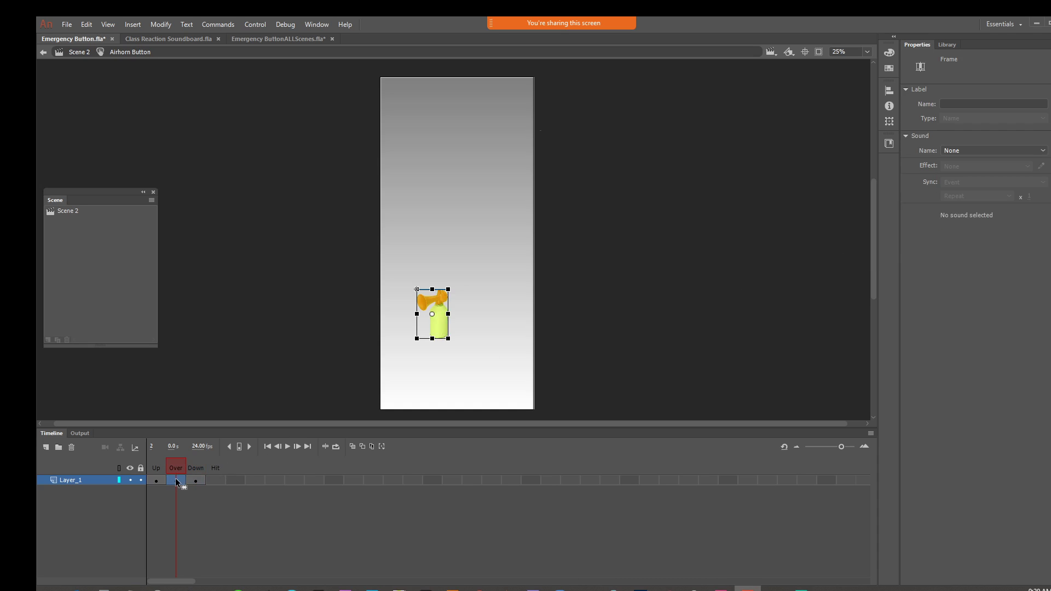
pyautogui.click(155, 480)
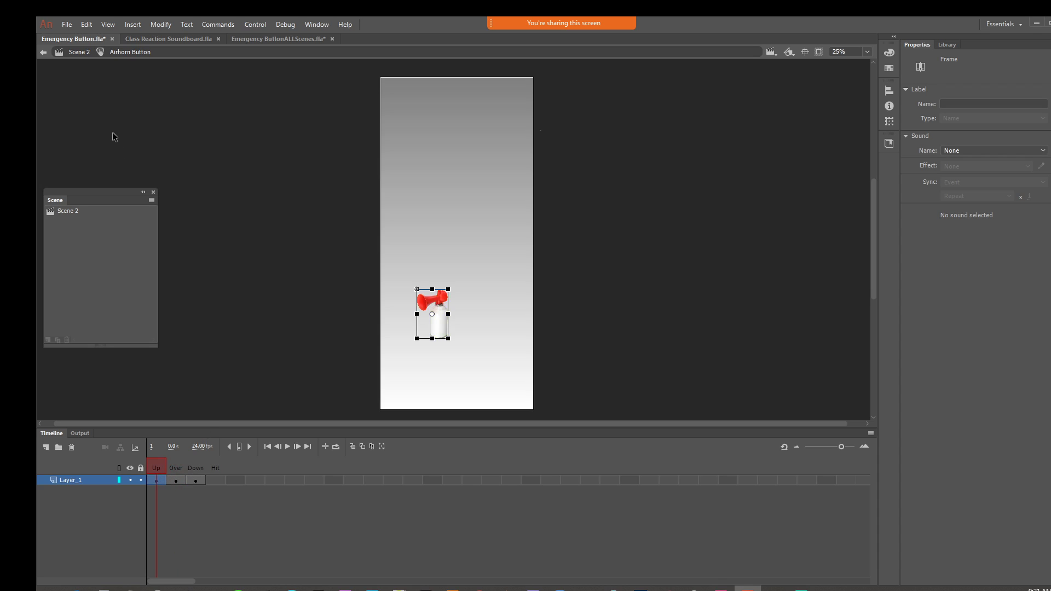
pyautogui.click(80, 52)
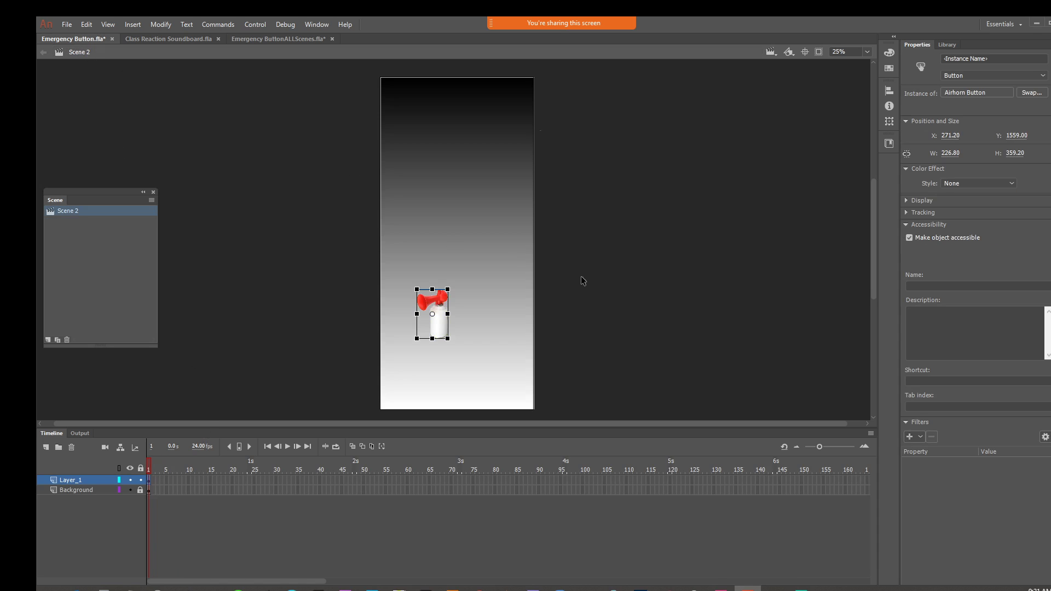
pyautogui.click(589, 277)
pyautogui.hotkey('ctrl', 'Return')
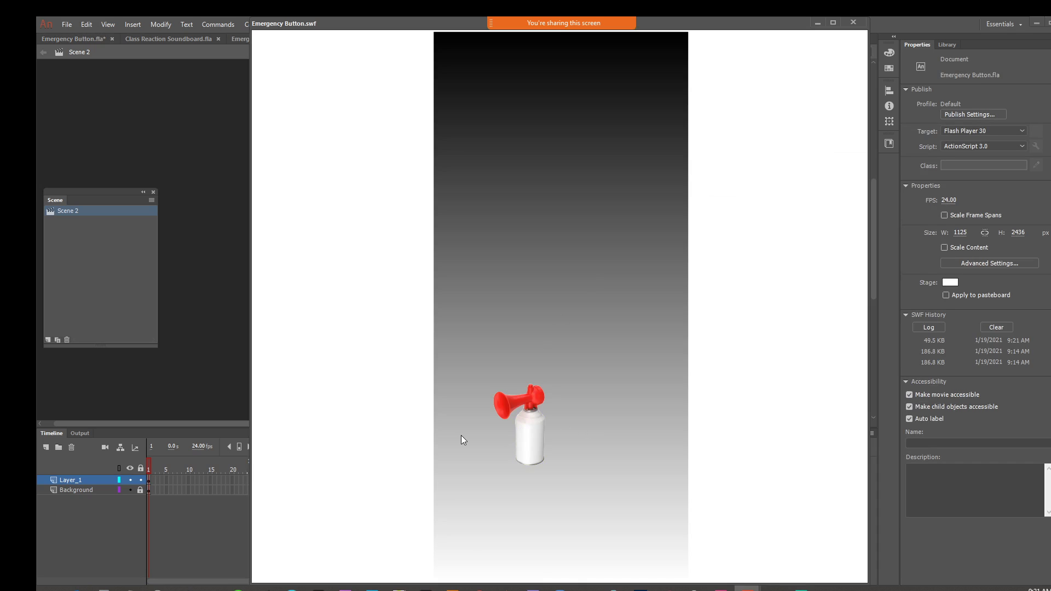
pyautogui.click(525, 436)
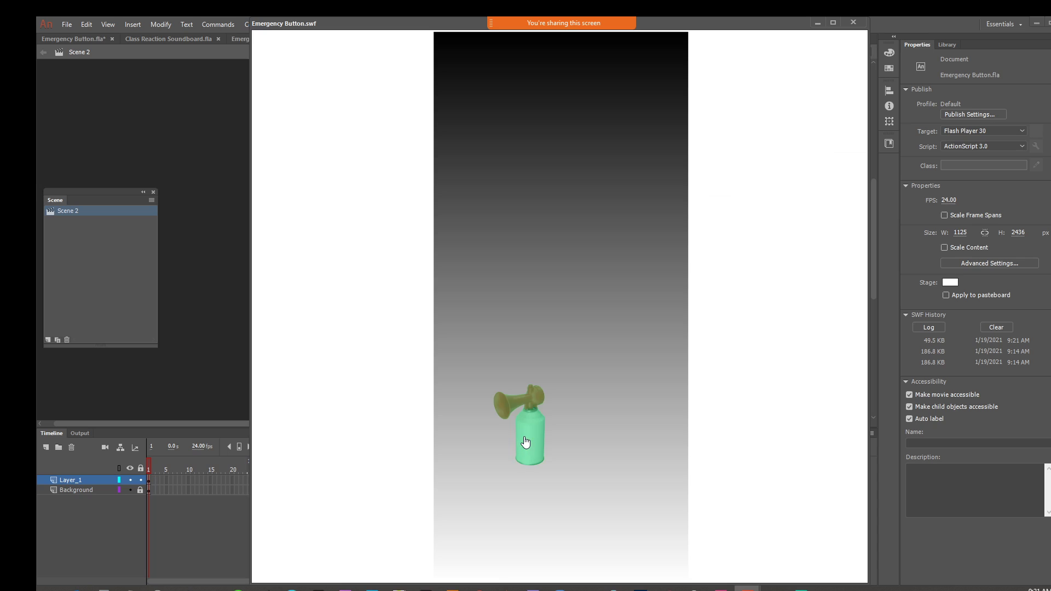
# Close the test movie and add the sound Air Horn in Close Hall - Series.mp3 to the Airhorn Button's Down state
pyautogui.click(845, 23)
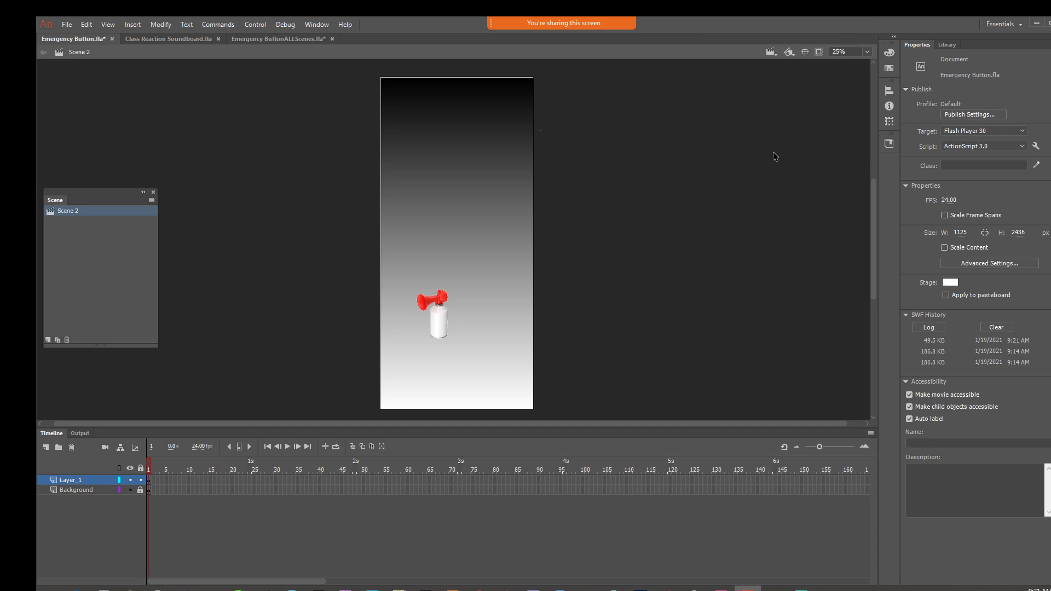
pyautogui.click(432, 310)
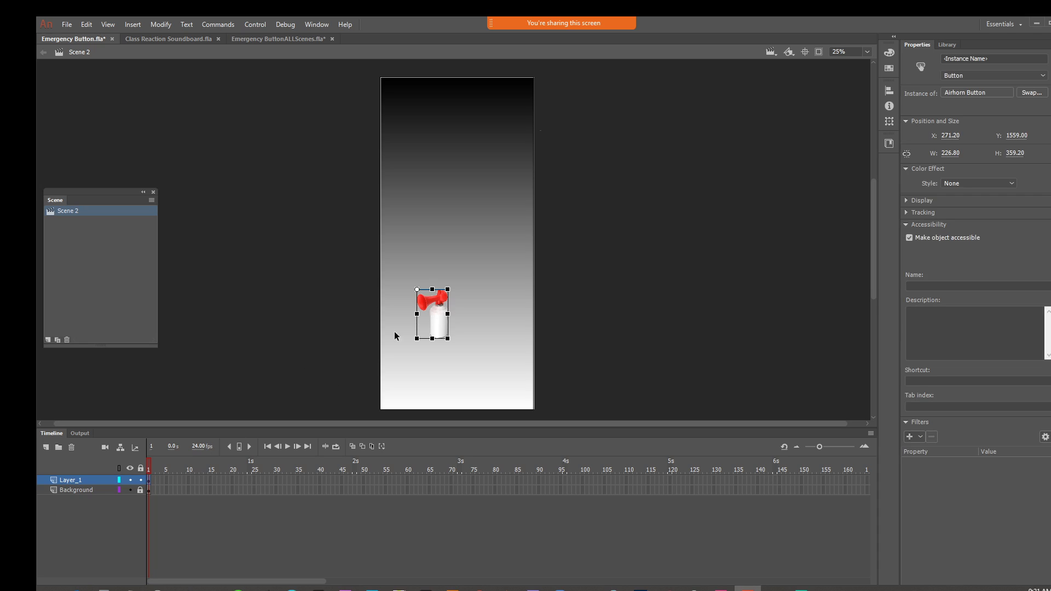
pyautogui.doubleClick(446, 327)
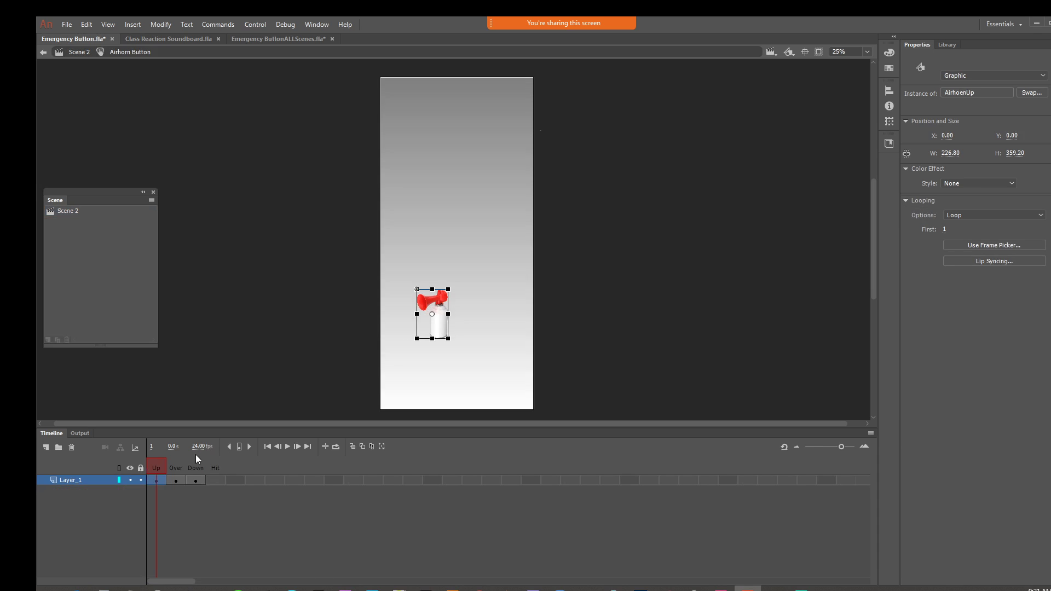
pyautogui.click(198, 480)
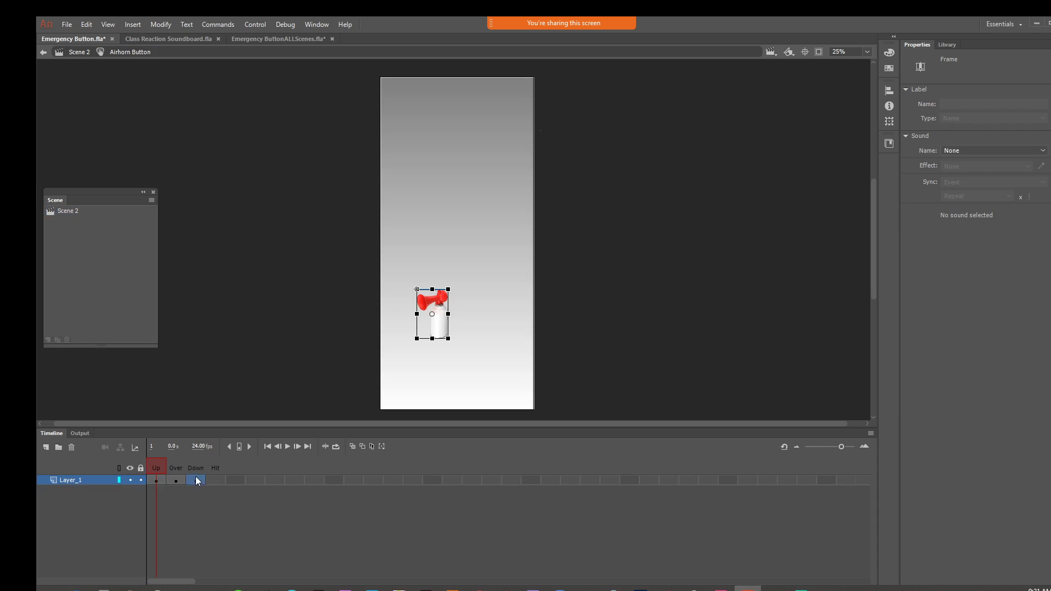
pyautogui.click(947, 45)
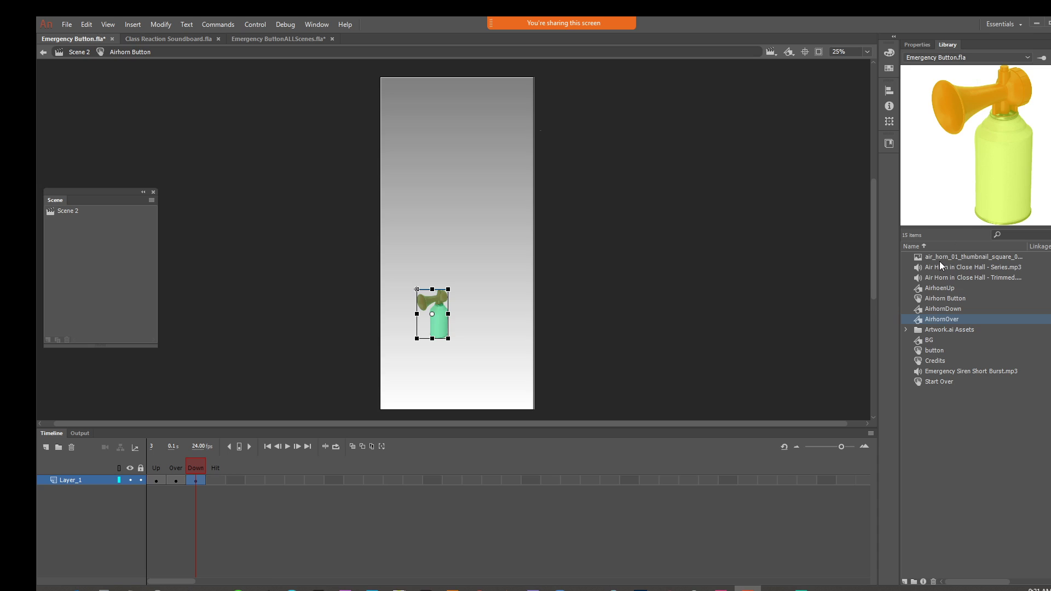
pyautogui.click(967, 267)
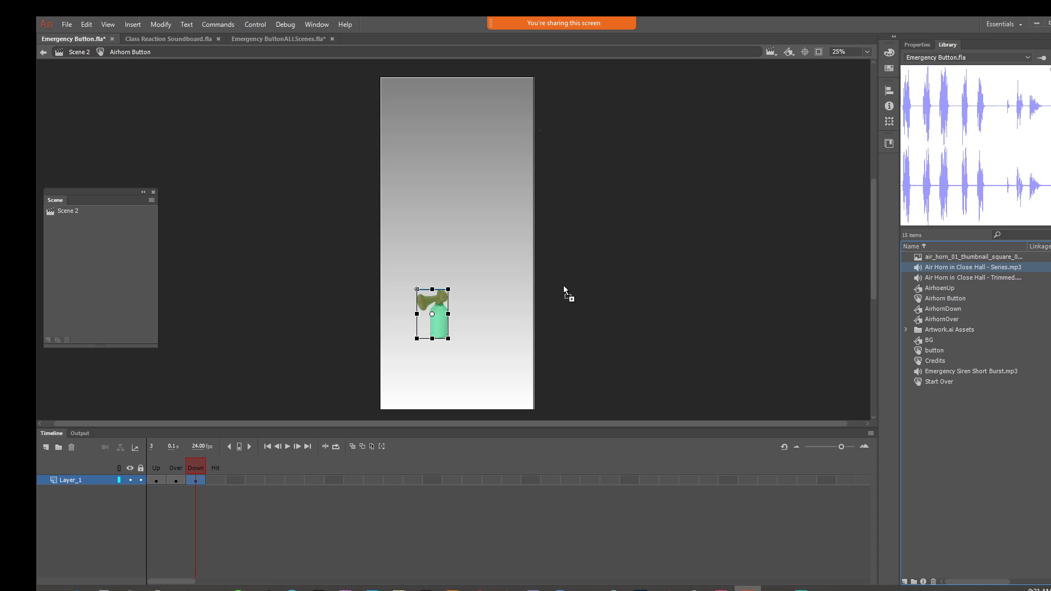
pyautogui.moveTo(564, 290); pyautogui.dragTo(430, 315)
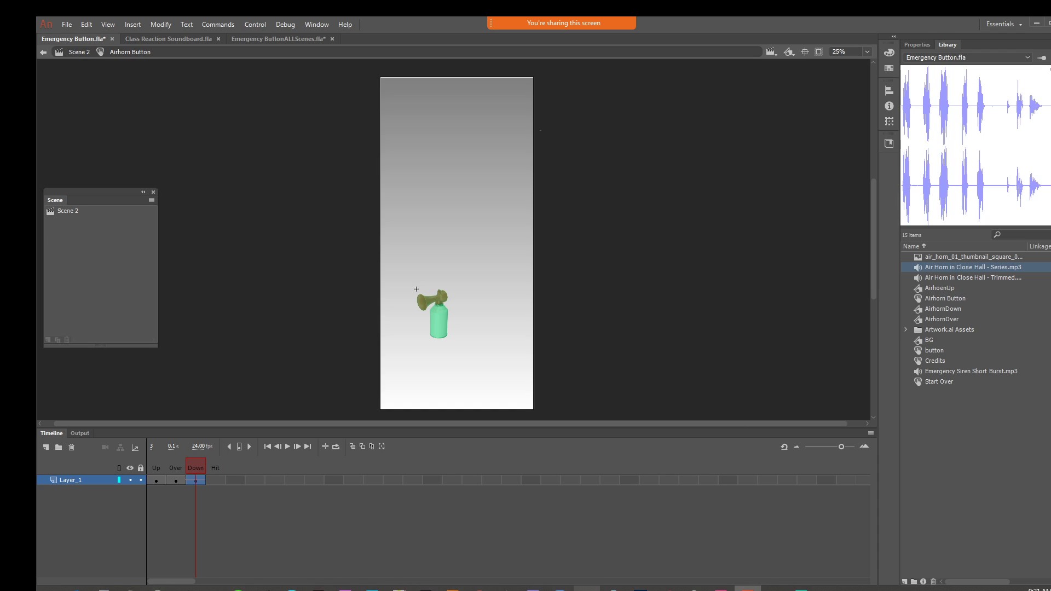
# Open Air Horn in Close Hall - Series.mp3 from the Soundboard folder in Adobe Audition and play its first few seconds
pyautogui.click(747, 587)
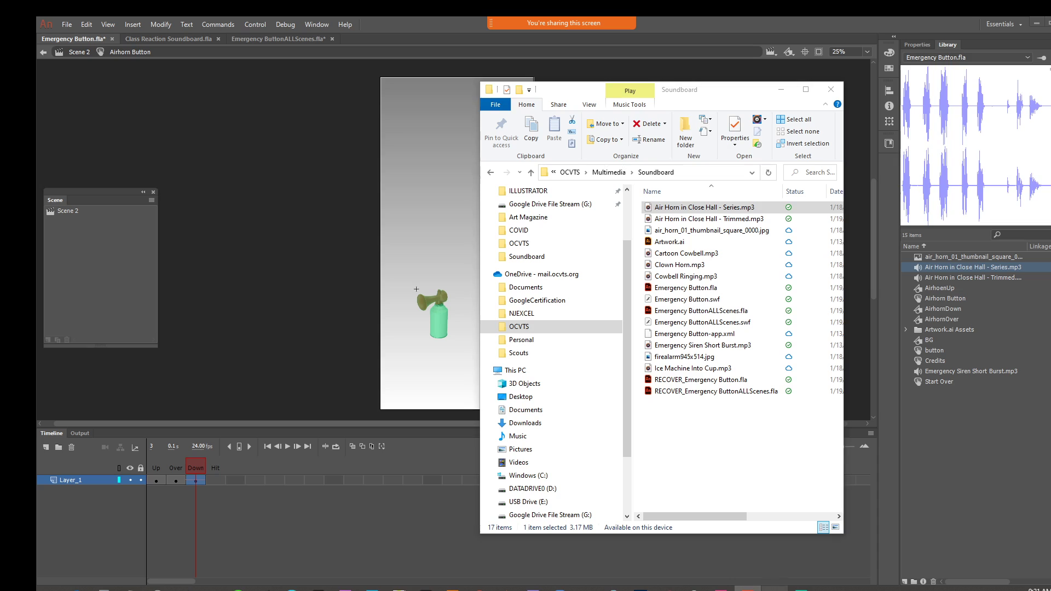
pyautogui.rightClick(691, 209)
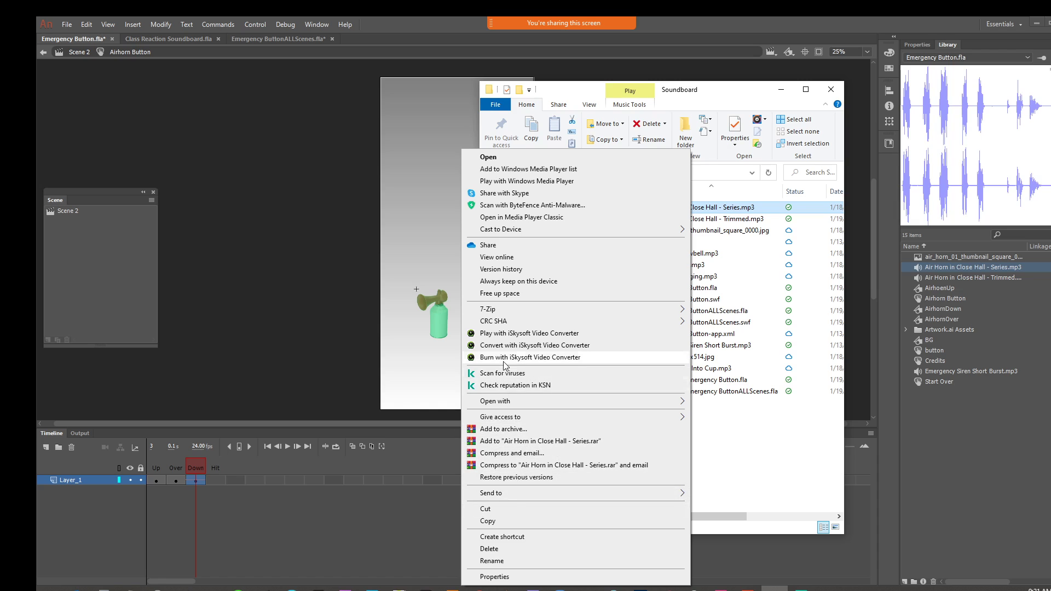
pyautogui.moveTo(498, 403)
pyautogui.click(729, 405)
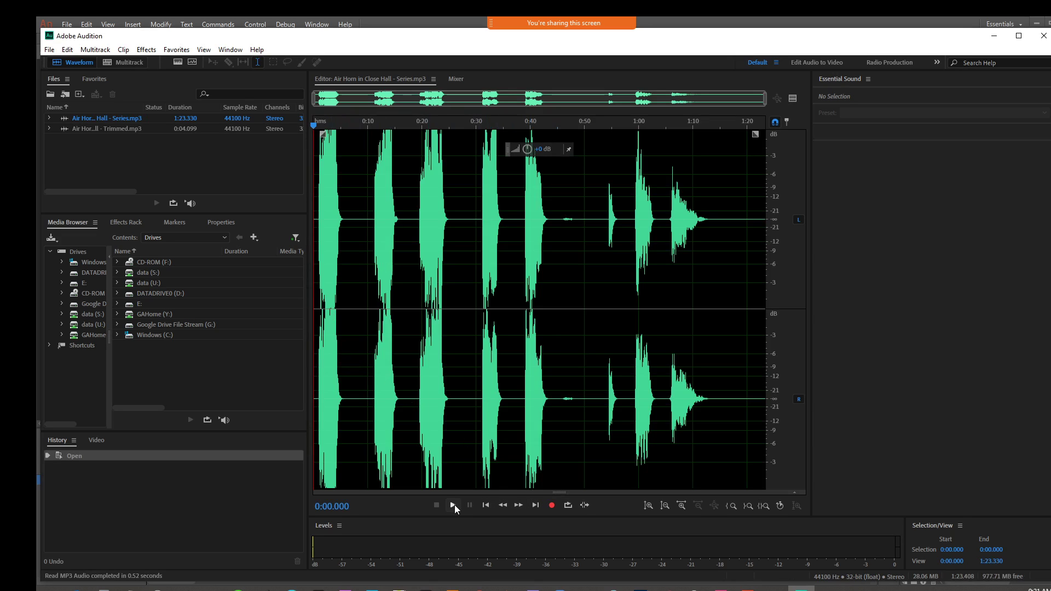
pyautogui.click(453, 505)
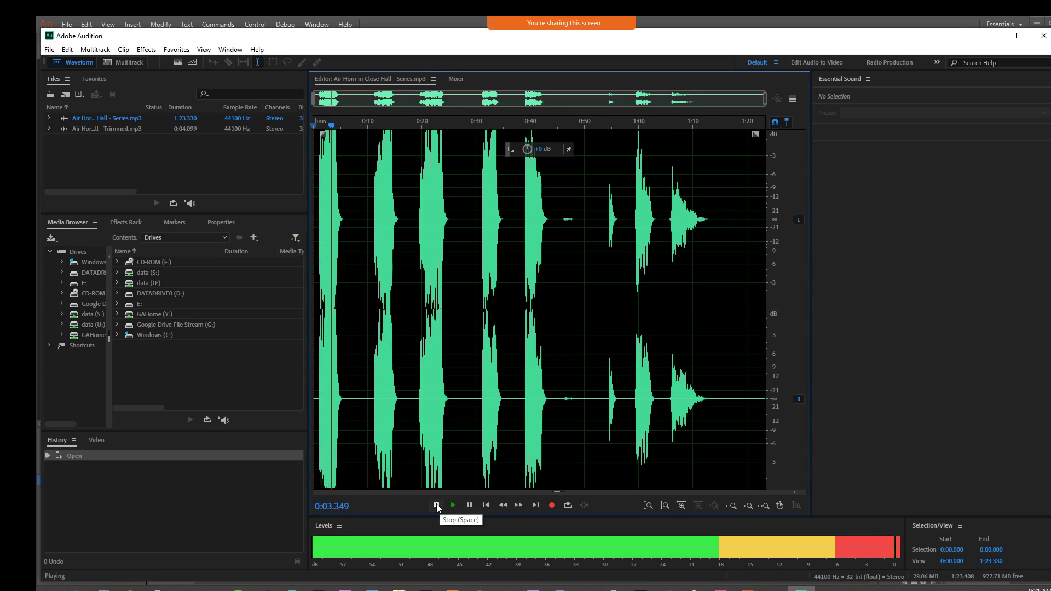
pyautogui.click(436, 505)
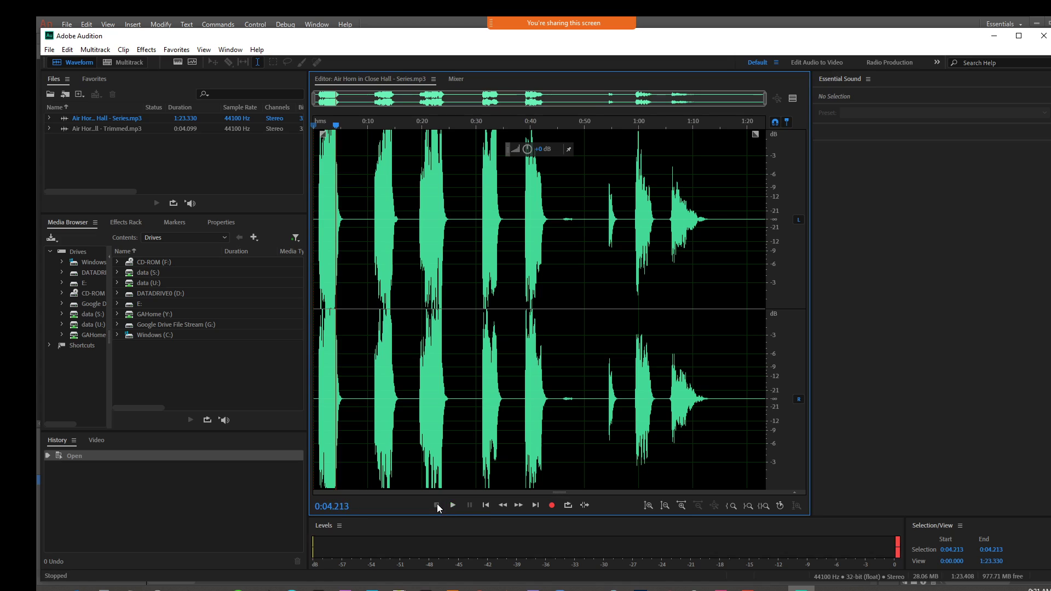
# Change the audio hardware device to Realtek High Definition Audio in the preferences and accept the device change
pyautogui.click(67, 50)
pyautogui.moveTo(126, 418)
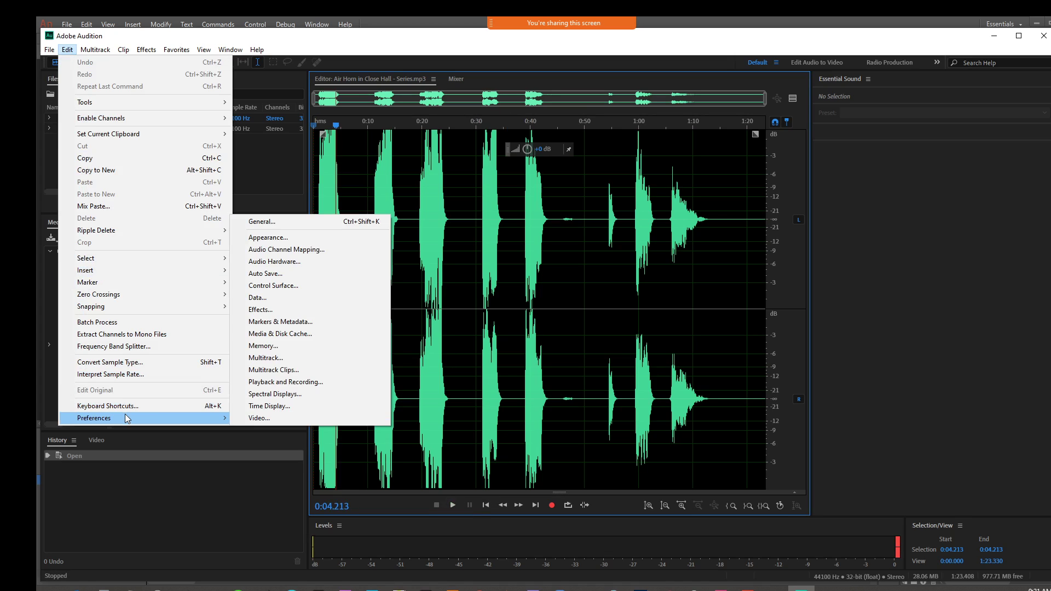
pyautogui.click(311, 222)
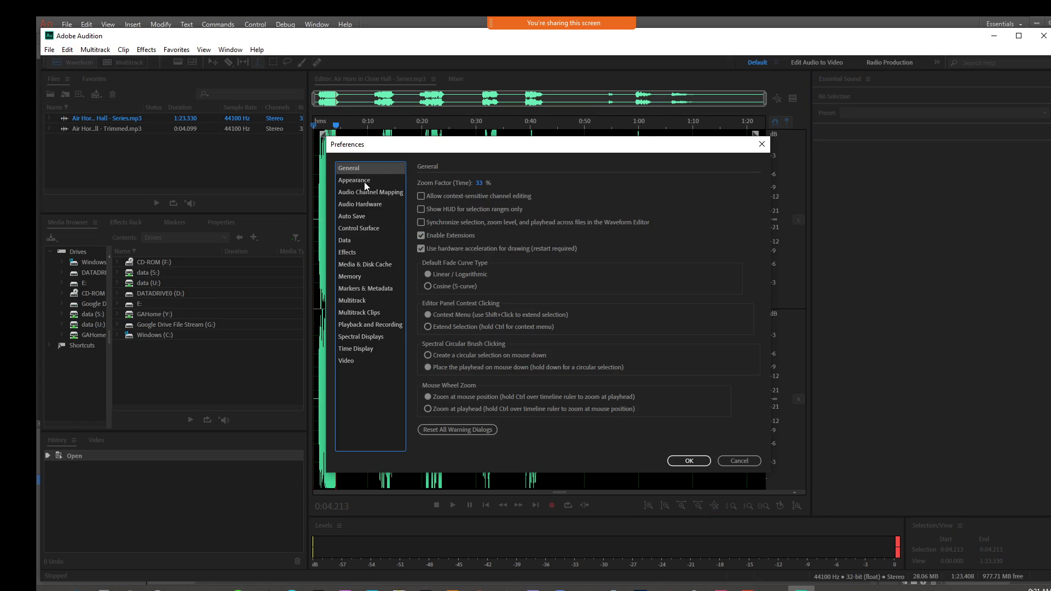
pyautogui.click(356, 204)
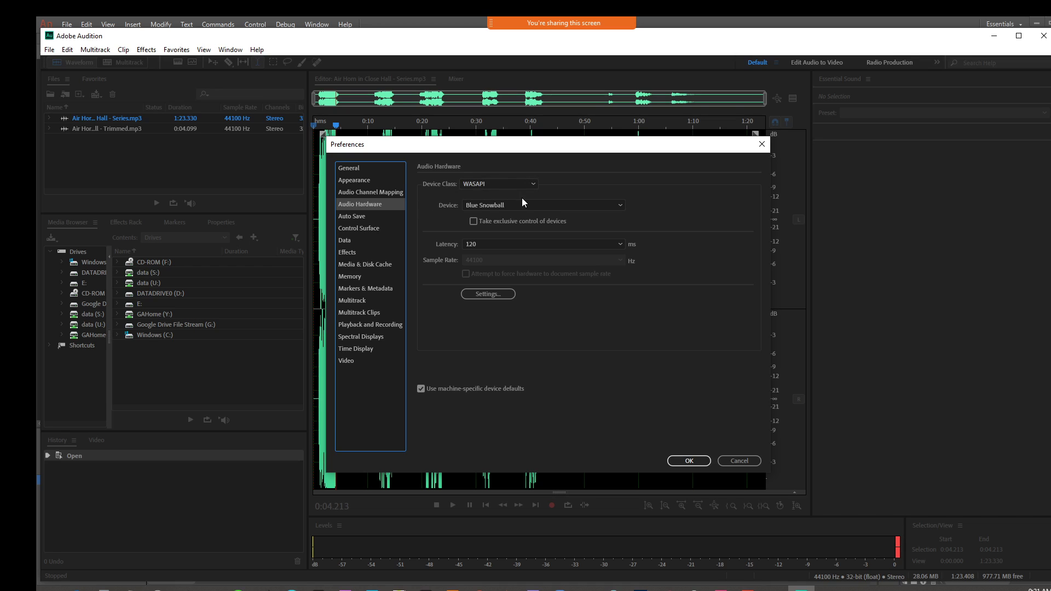
pyautogui.click(510, 206)
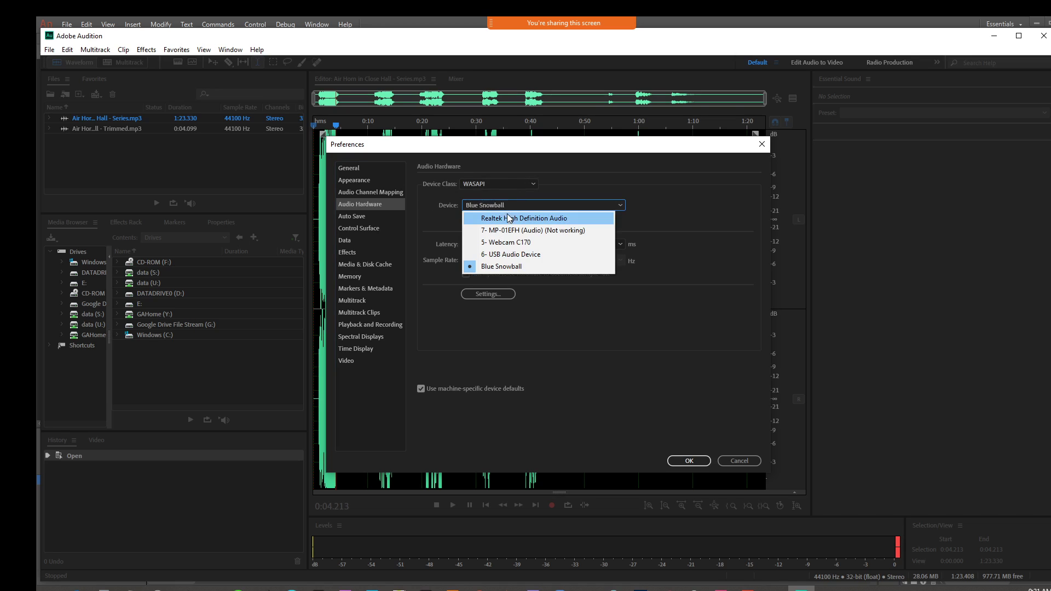
pyautogui.click(508, 219)
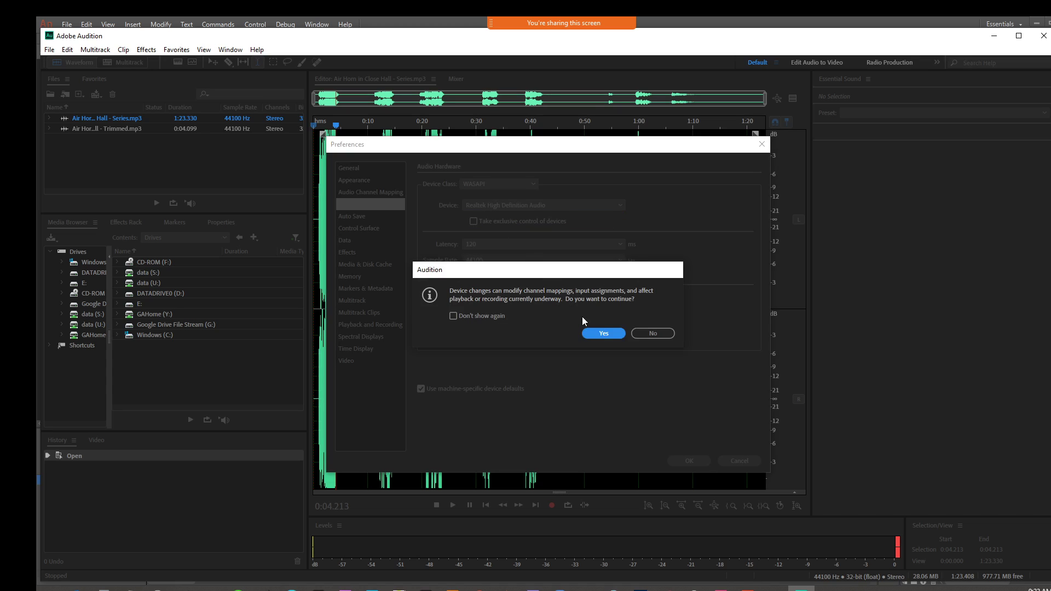
pyautogui.click(600, 329)
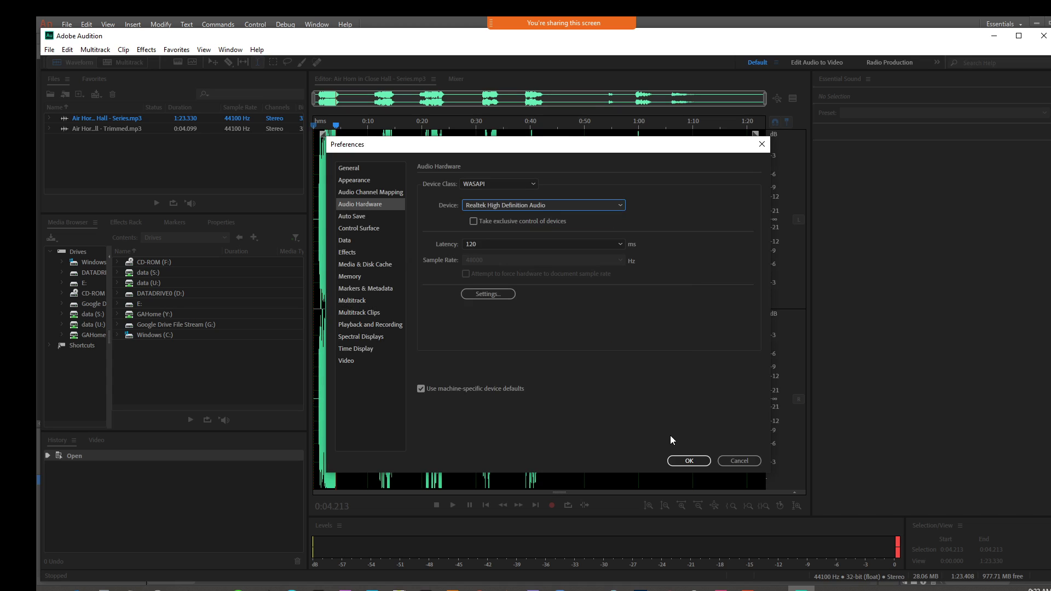
pyautogui.click(688, 460)
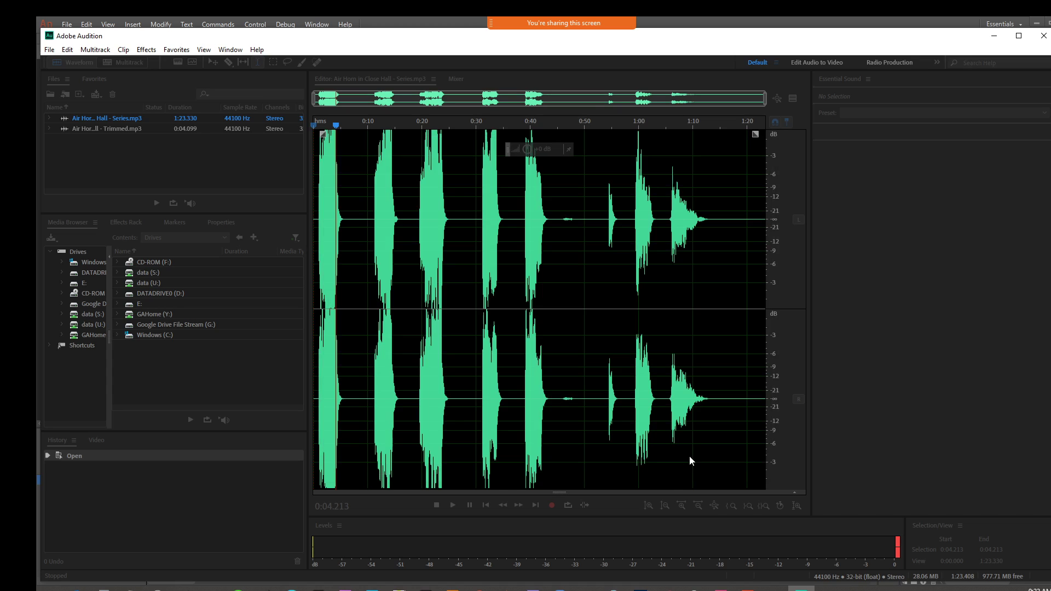
# Test playback on the selected device, lower the volume of the whole air horn recording and listen to the quieter version
pyautogui.click(453, 504)
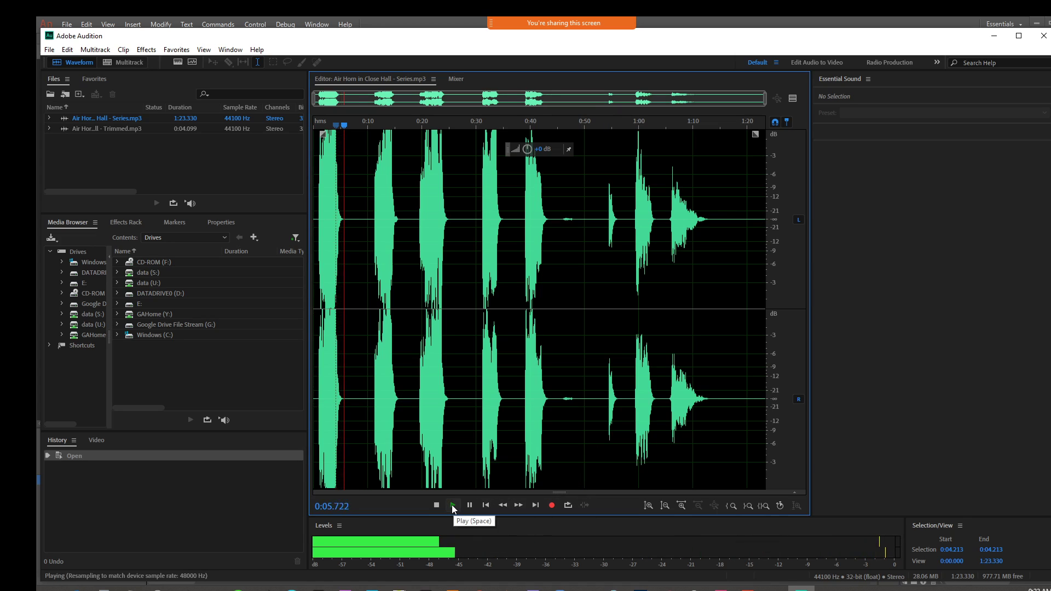
pyautogui.click(436, 504)
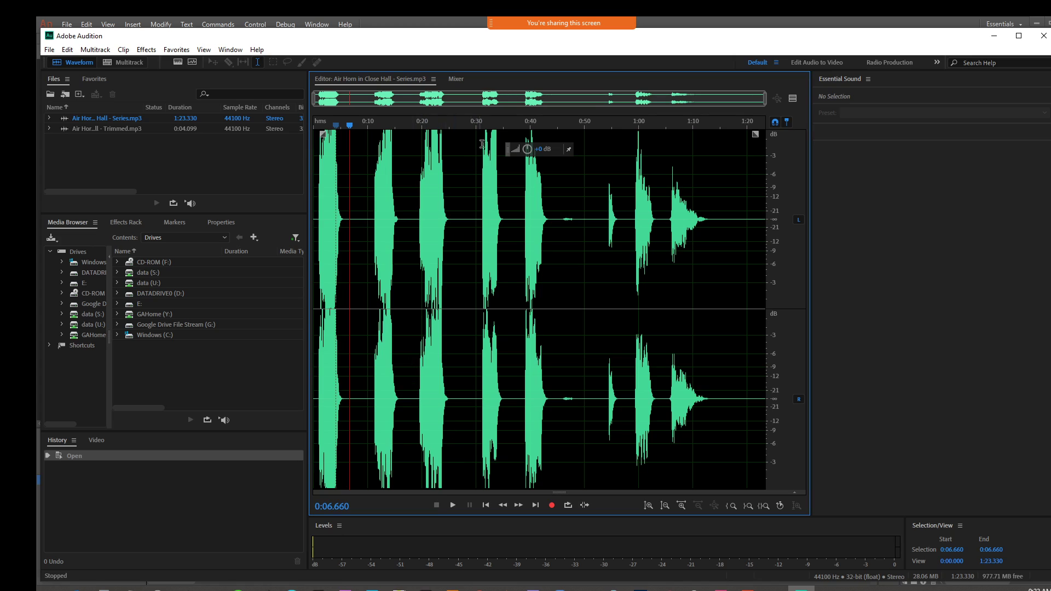
pyautogui.moveTo(528, 146); pyautogui.dragTo(527, 149)
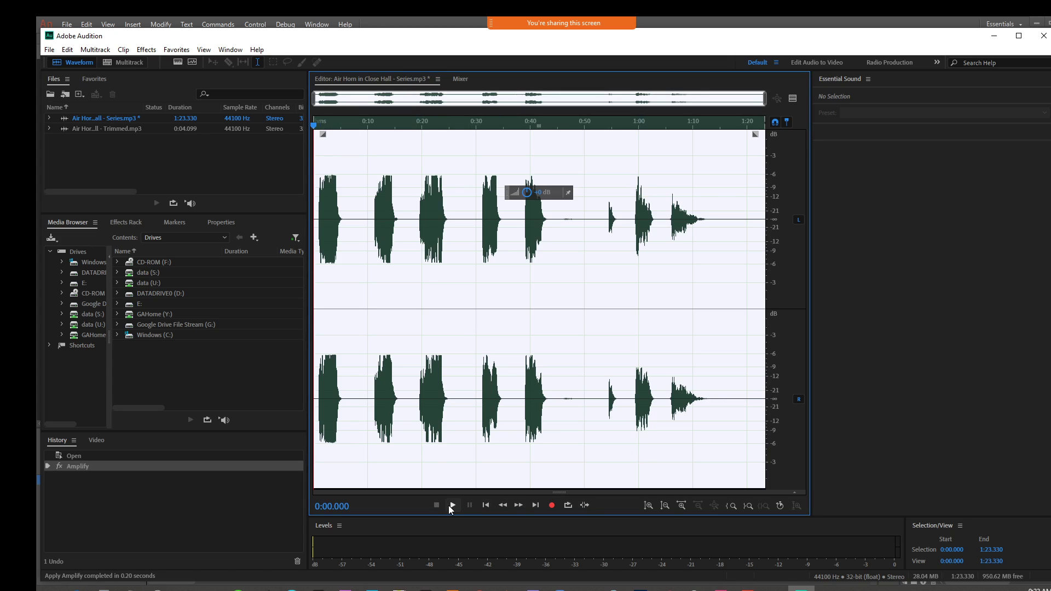
pyautogui.click(452, 505)
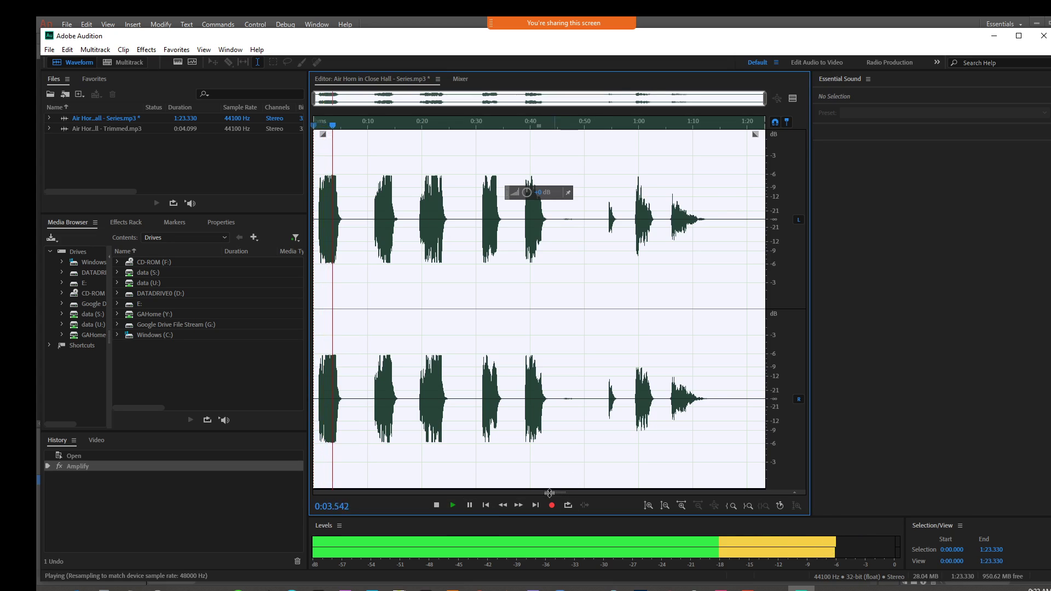
pyautogui.click(436, 505)
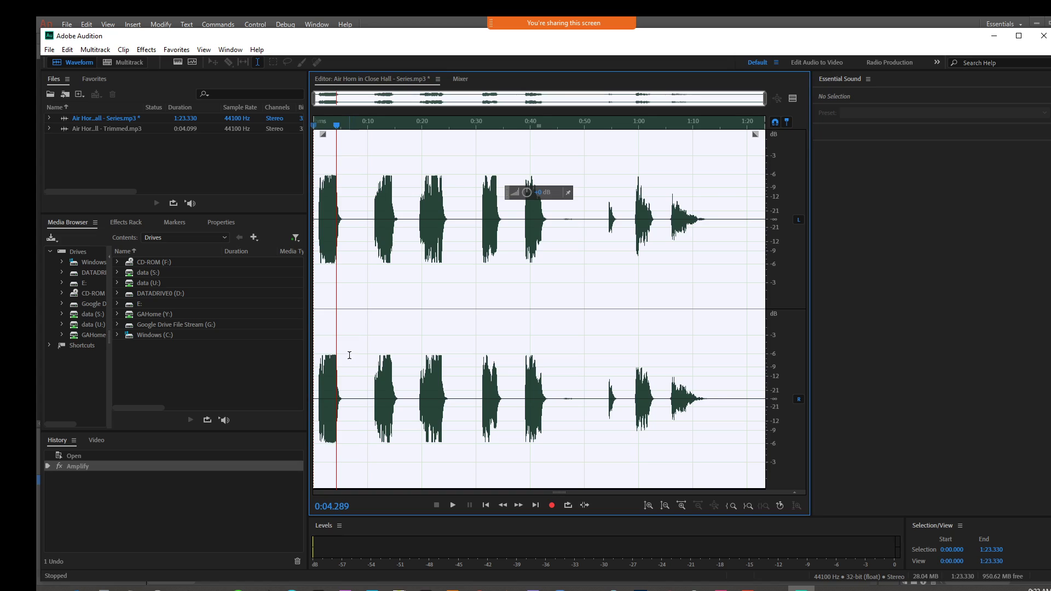
# Trim the recording to its first horn blast by deleting the other blasts, the leading silence and the quiet tail
pyautogui.moveTo(350, 353); pyautogui.dragTo(298, 351)
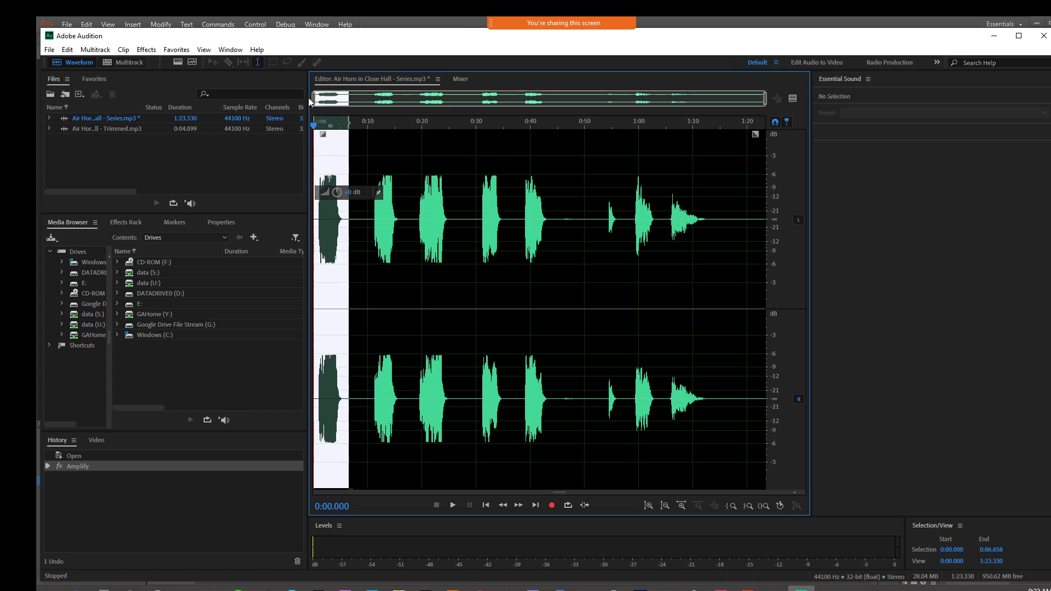
pyautogui.moveTo(342, 219); pyautogui.dragTo(822, 236)
pyautogui.press('Delete')
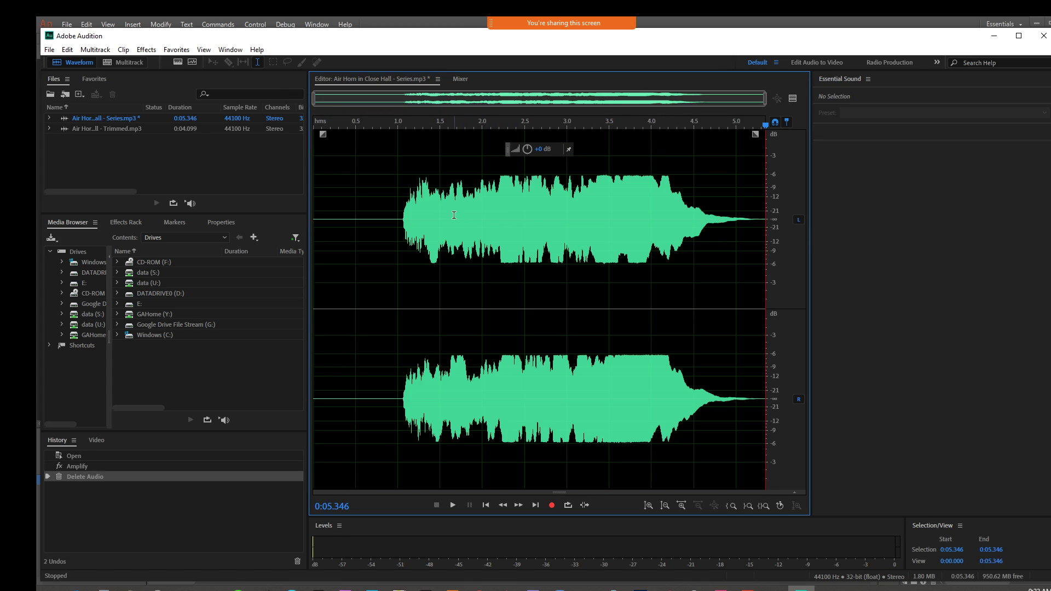
pyautogui.moveTo(394, 221); pyautogui.dragTo(256, 238)
pyautogui.press('Delete')
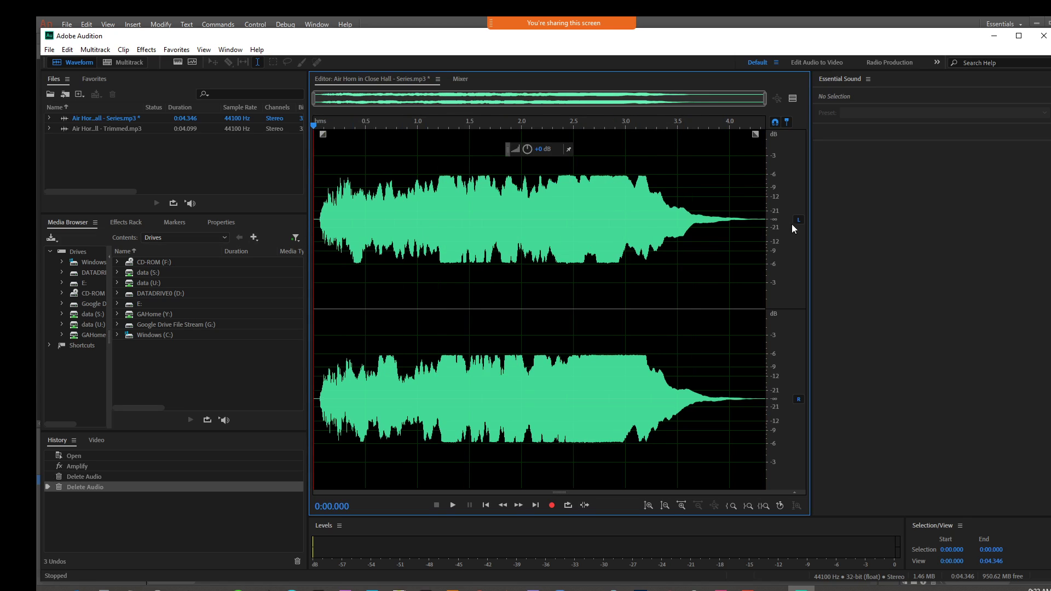
pyautogui.moveTo(719, 219); pyautogui.dragTo(799, 224)
pyautogui.press('Delete')
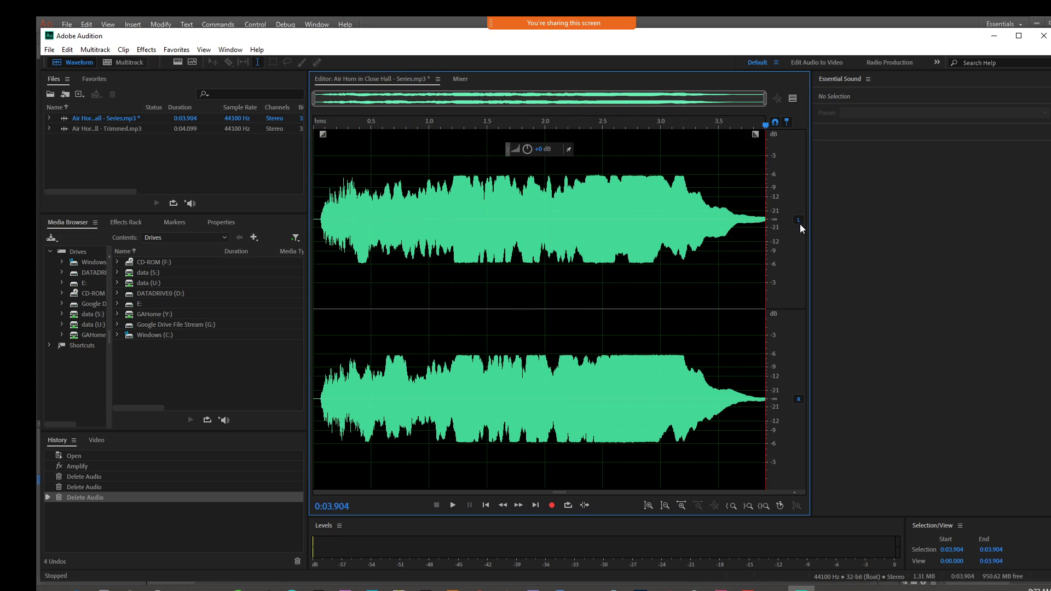
pyautogui.click(49, 50)
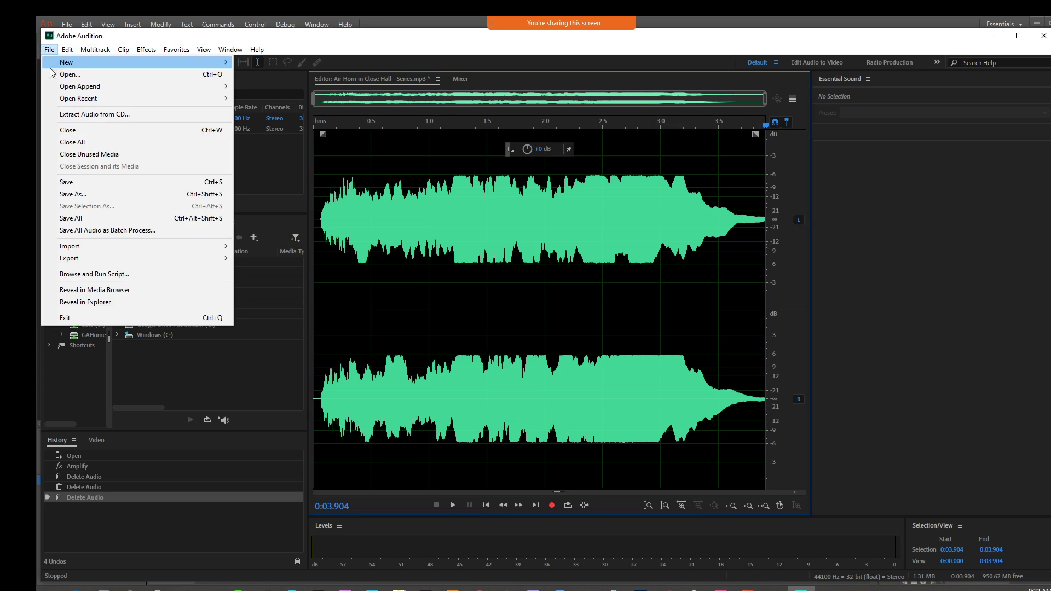
pyautogui.click(71, 193)
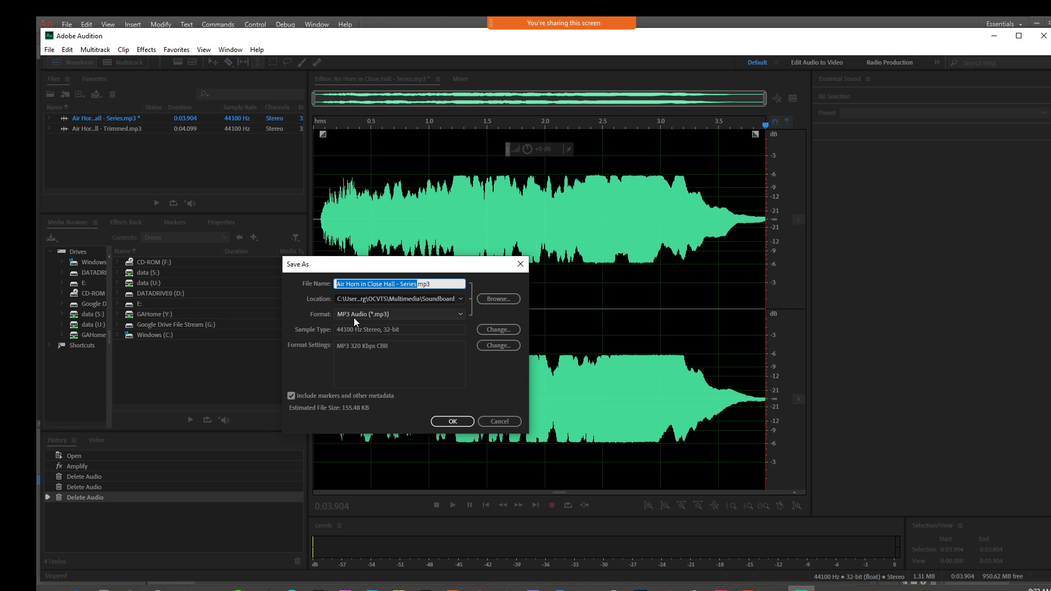
pyautogui.click(498, 421)
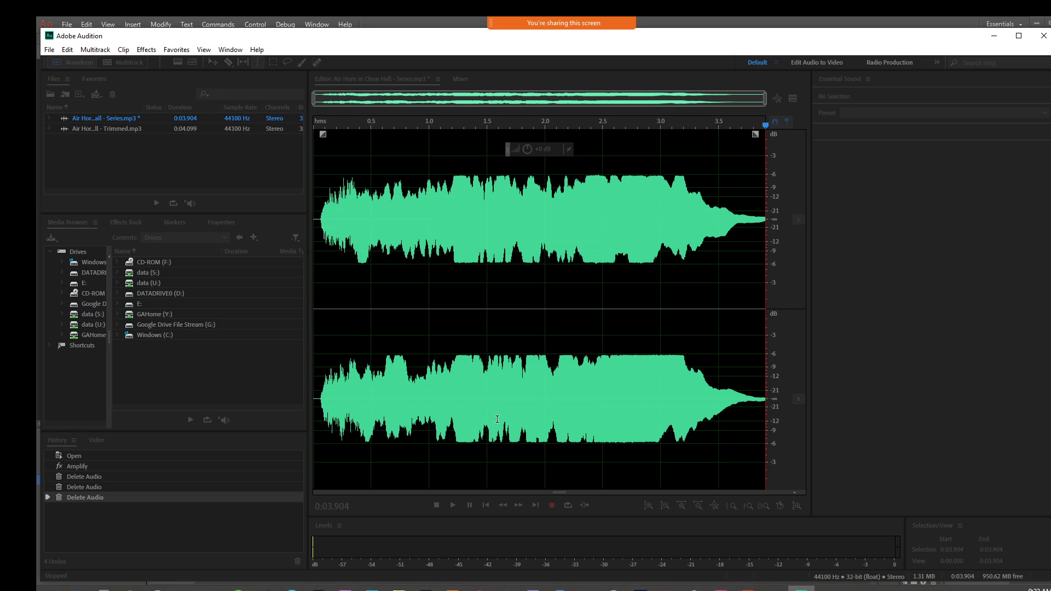
# Switch back to Adobe Animate and set the Down state's sound to the Air Horn in Close Hall - Trimmed file
pyautogui.click(992, 37)
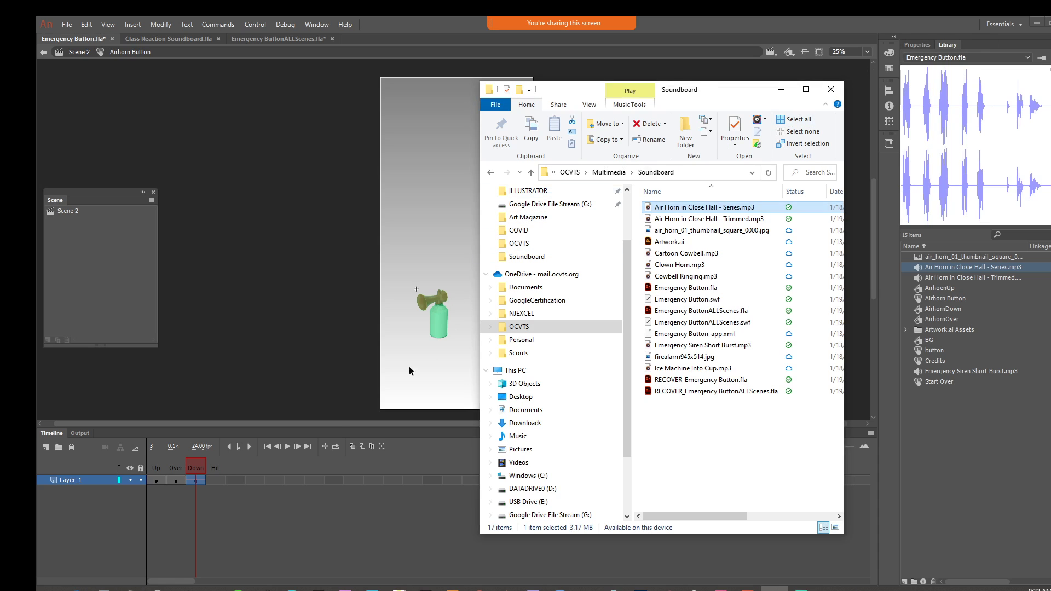
pyautogui.click(197, 479)
pyautogui.click(197, 478)
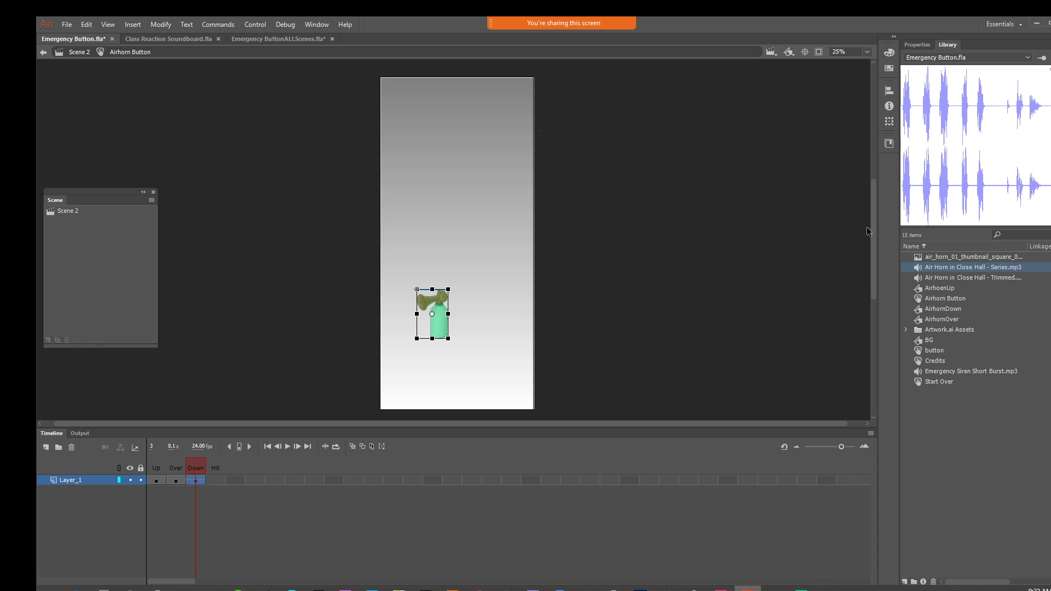
pyautogui.click(919, 45)
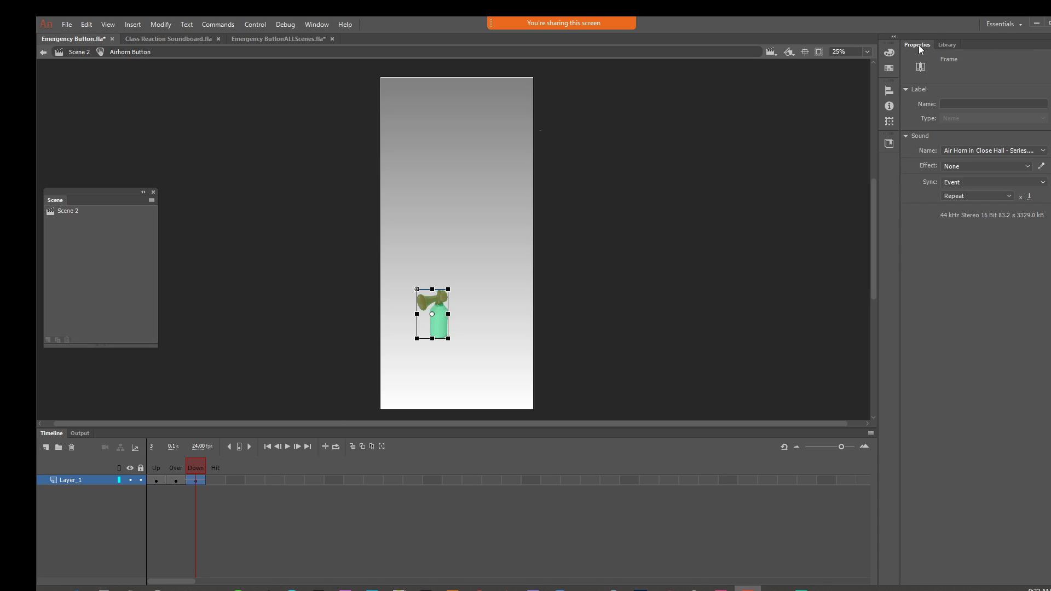
pyautogui.click(967, 149)
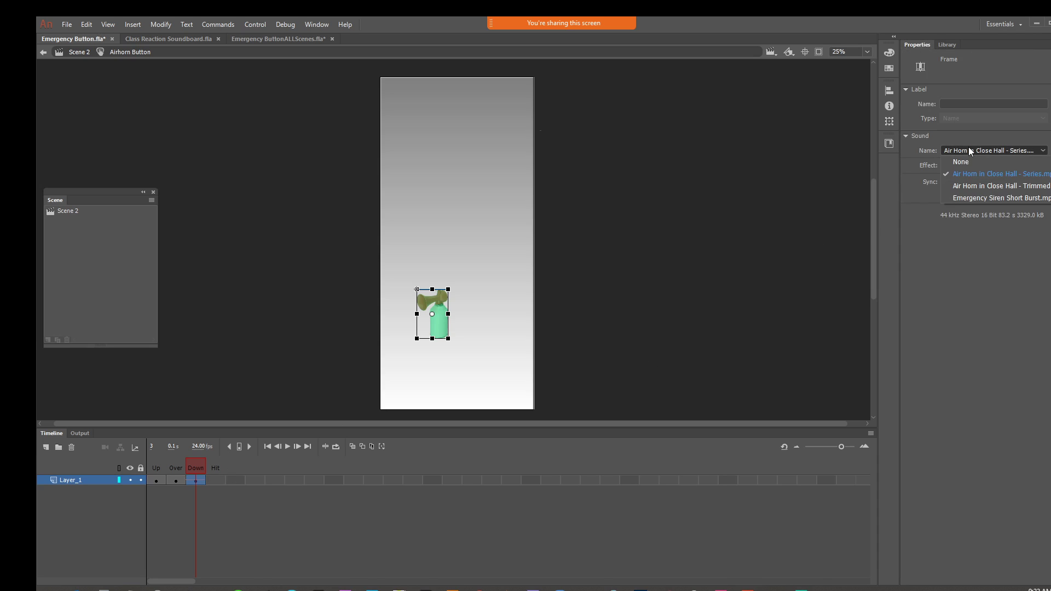
pyautogui.click(969, 184)
pyautogui.click(690, 283)
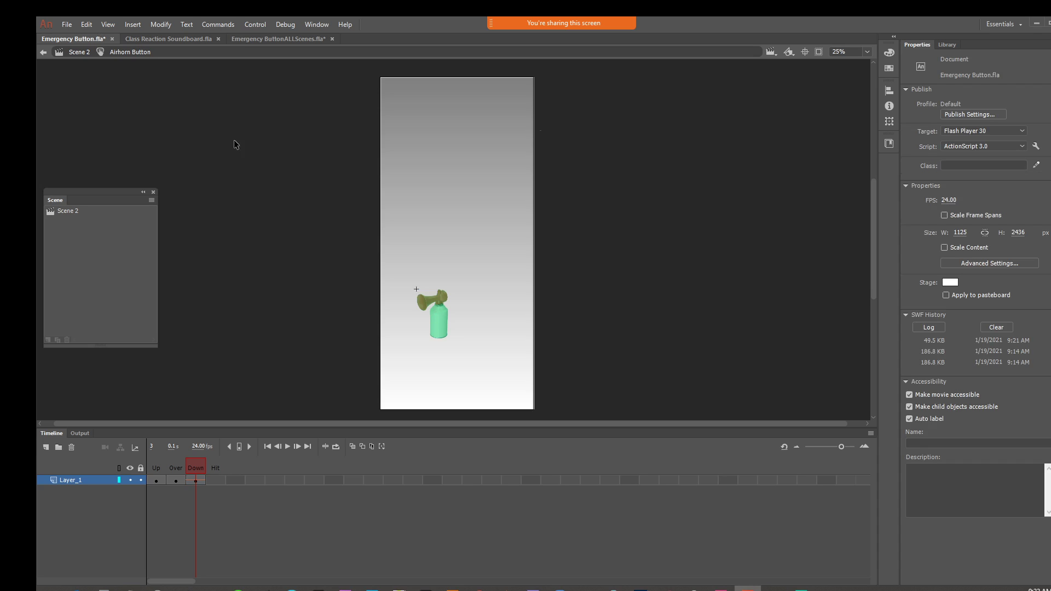
# Return to Scene 2, test the air horn button's sound in the movie, and close the test window
pyautogui.click(75, 52)
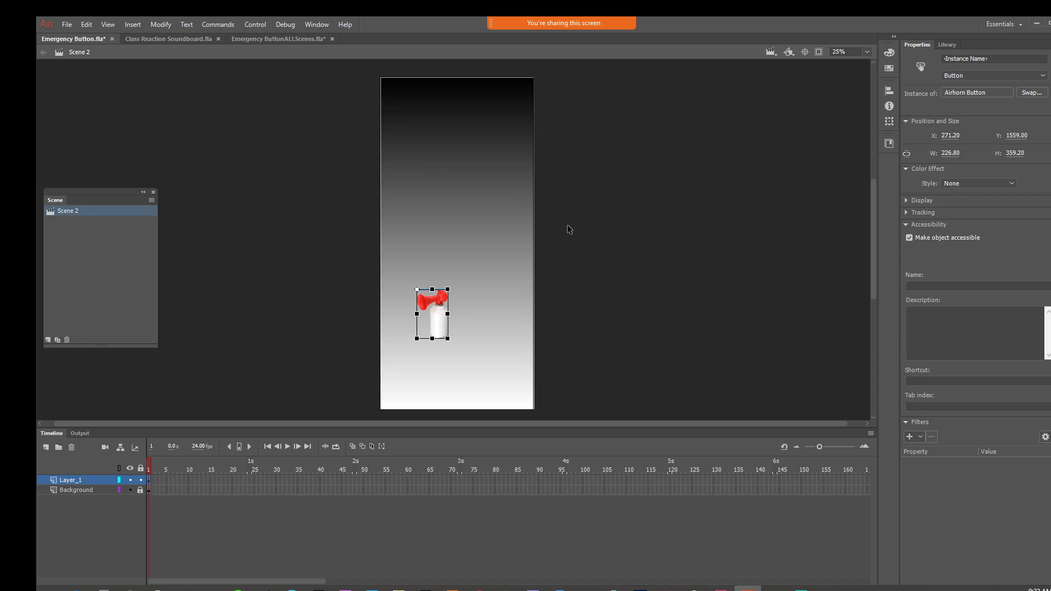
pyautogui.hotkey('ctrl', 'Return')
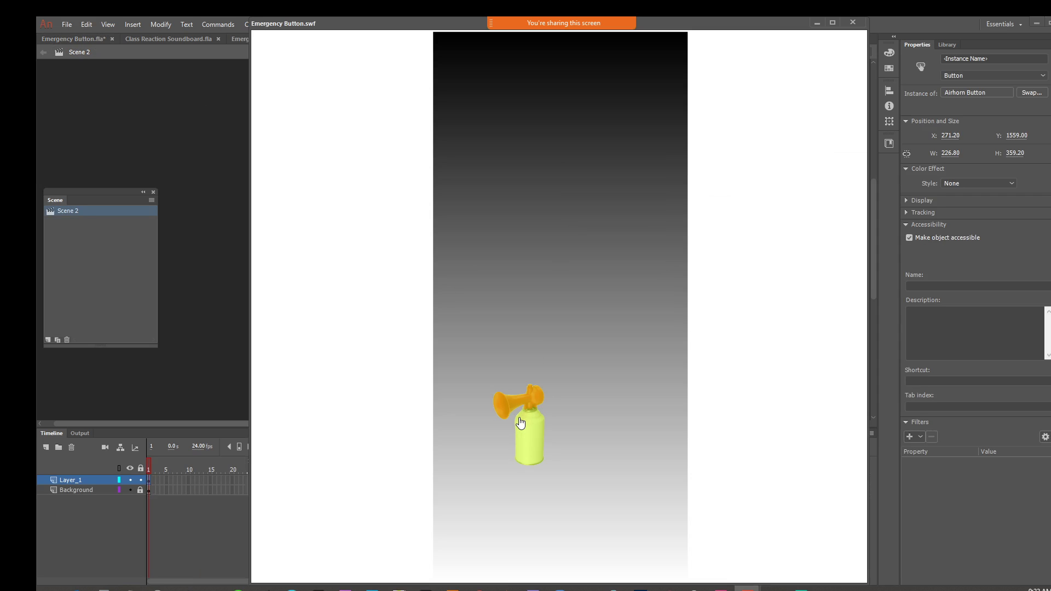
pyautogui.click(536, 430)
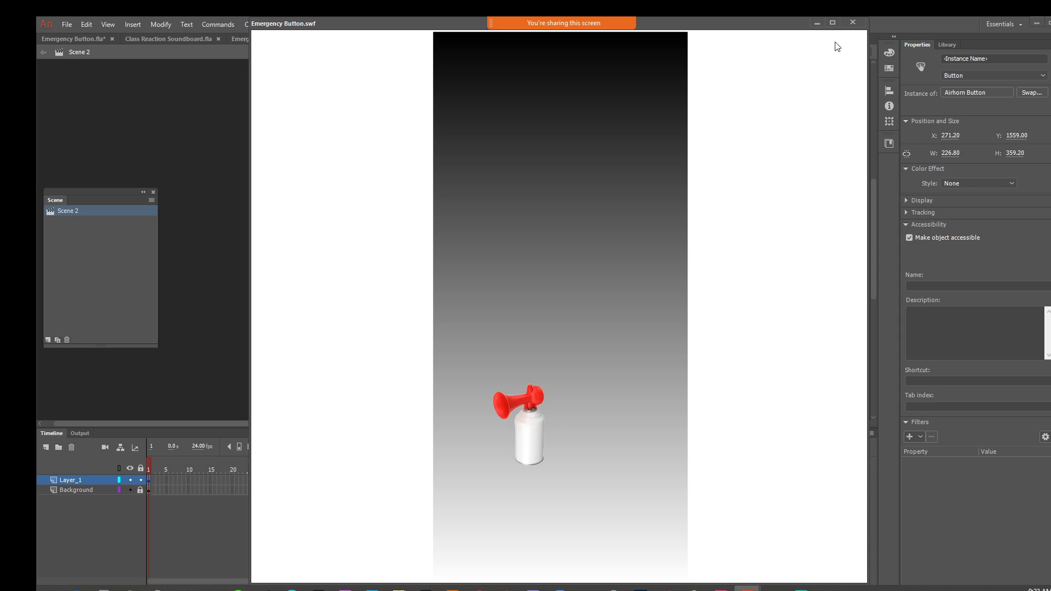
pyautogui.click(851, 23)
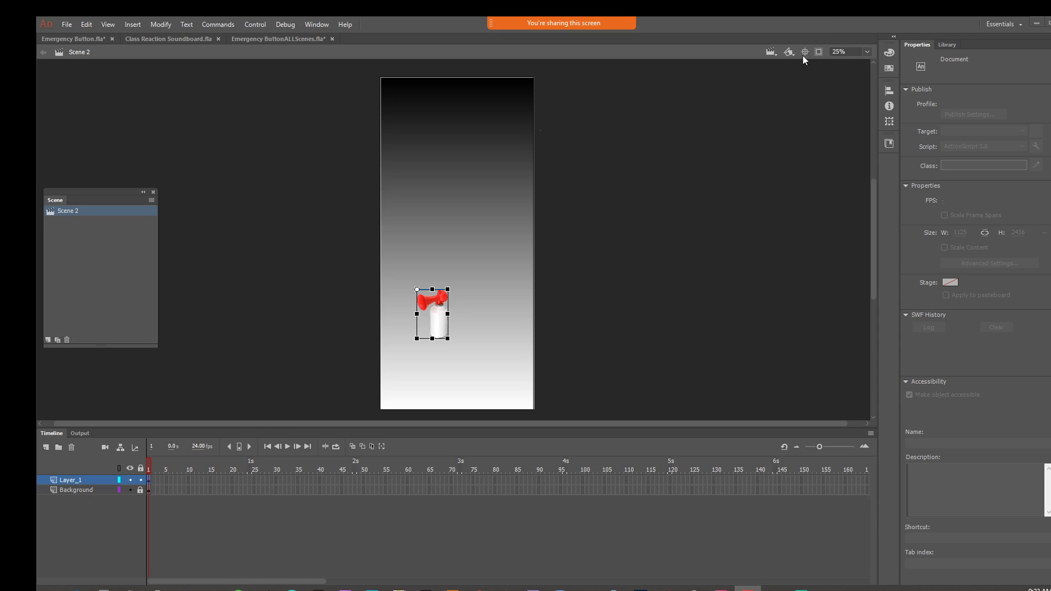